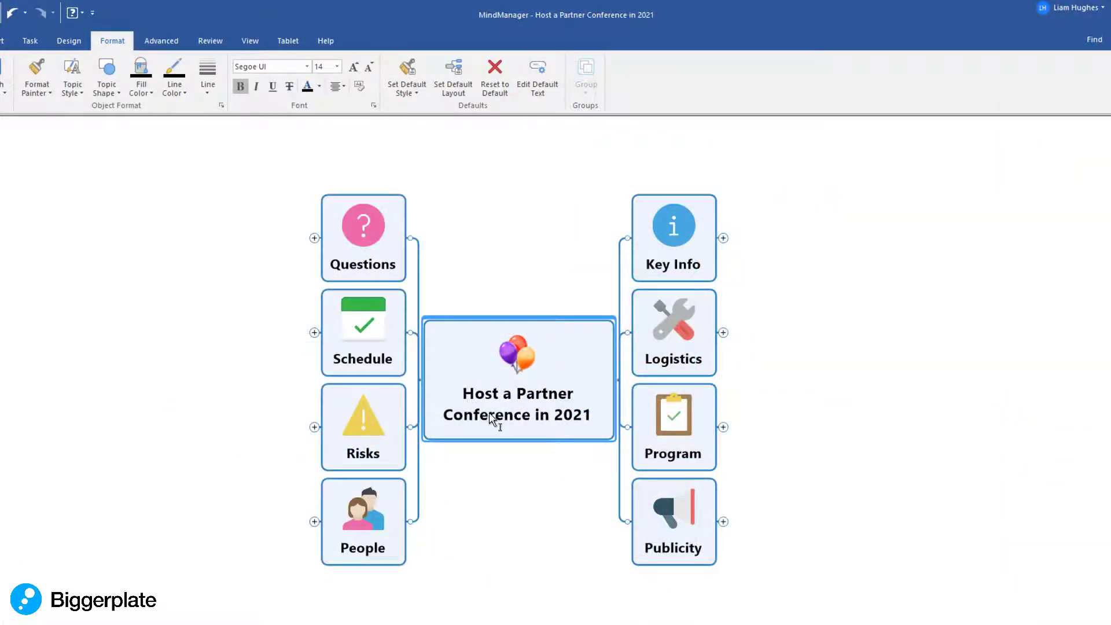
- Expand the whole map to its deepest subtopics, then collapse it back to main topics
key("alt+shift+2")
key("ctrl+d")
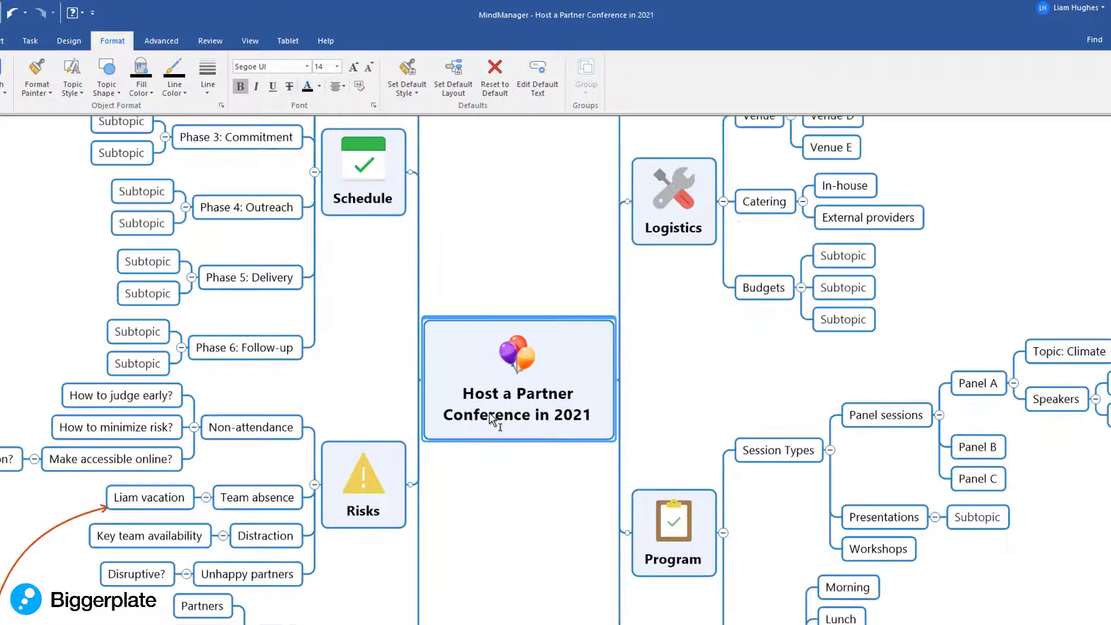
key("alt+shift+1")
- Expand Program, Logistics and Venue to reveal Venue A, Venue D and Venue E
left_click(692, 458)
key("alt+shift+2")
left_click(681, 294)
key("alt+shift+1")
left_click_drag(830, 265, 718, 335)
left_click(658, 307)
key("alt+shift+1")
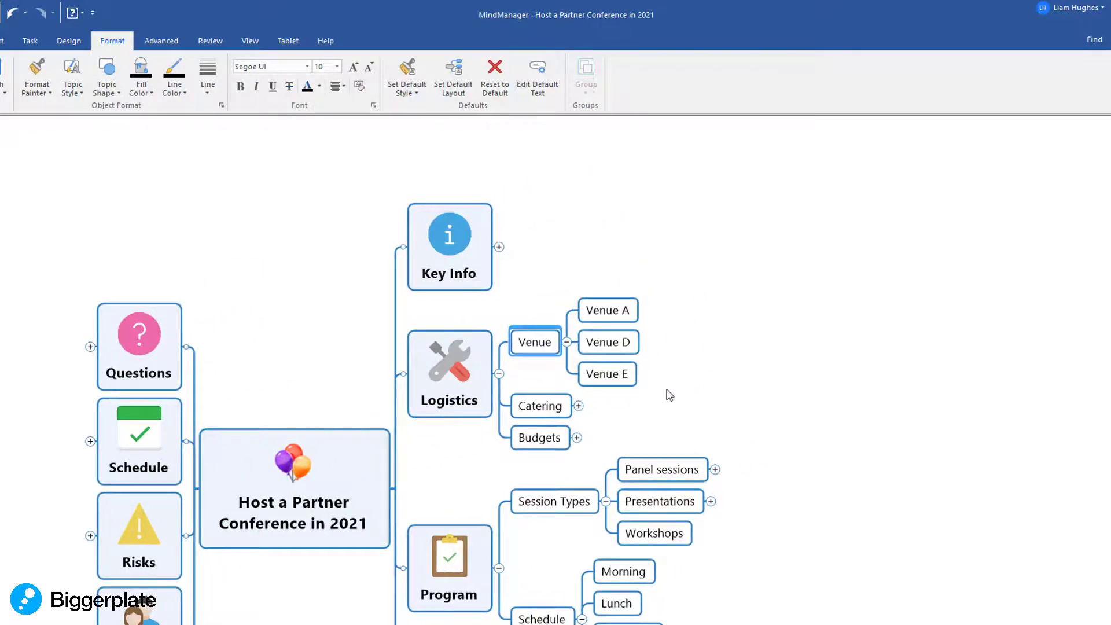
scroll(670, 395, "up", 3)
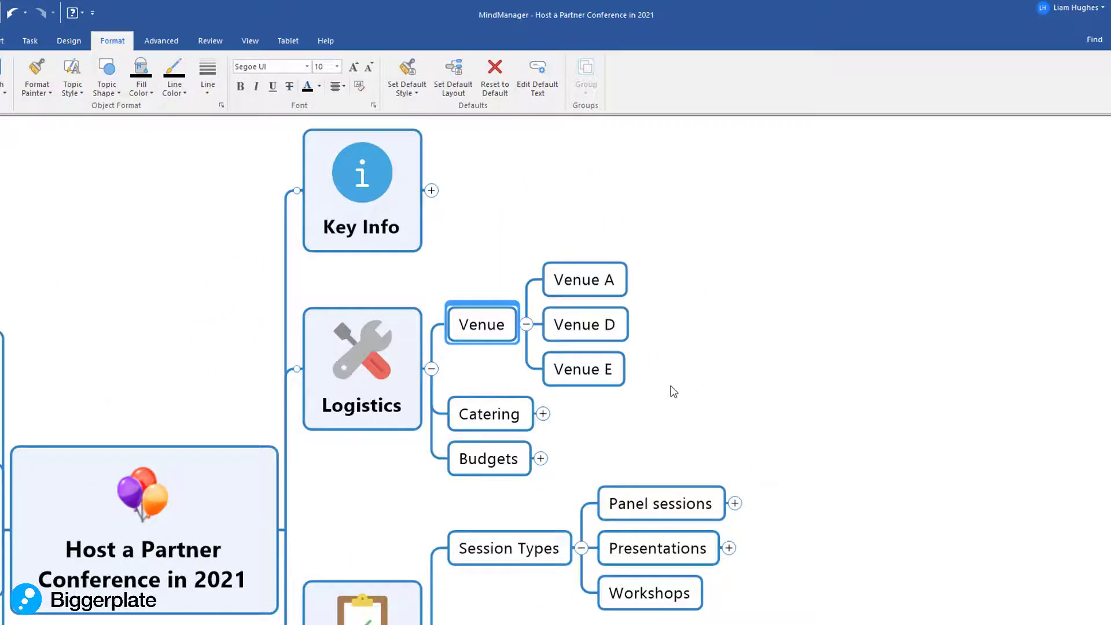
left_click_drag(674, 391, 667, 430)
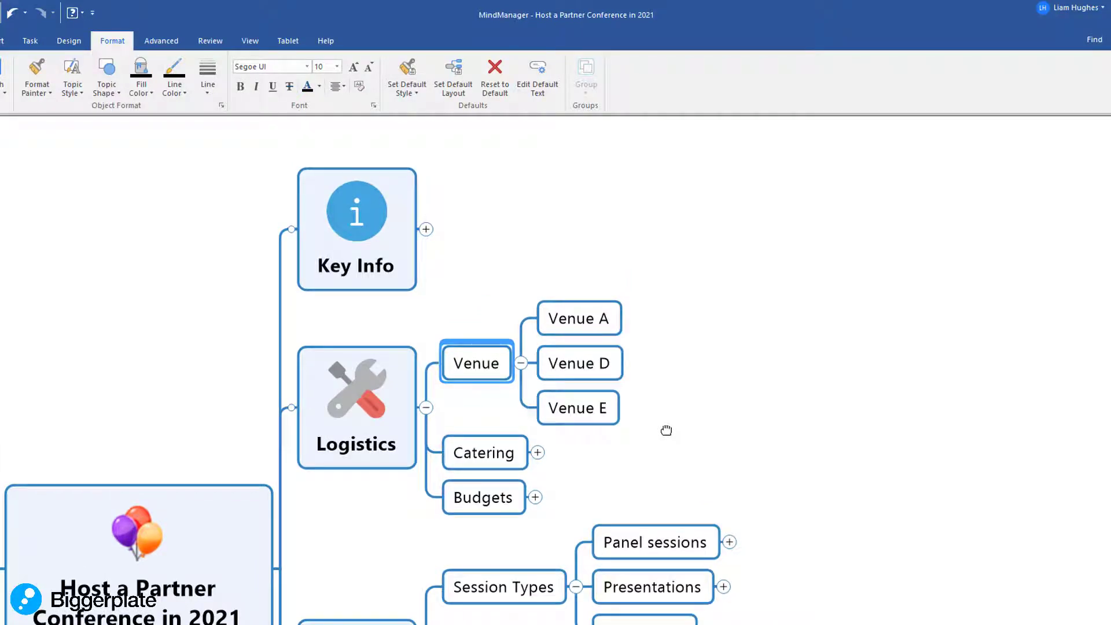
- Add 'Nice space' and 'Might be expensive' subtopics under Venue A
left_click(606, 326)
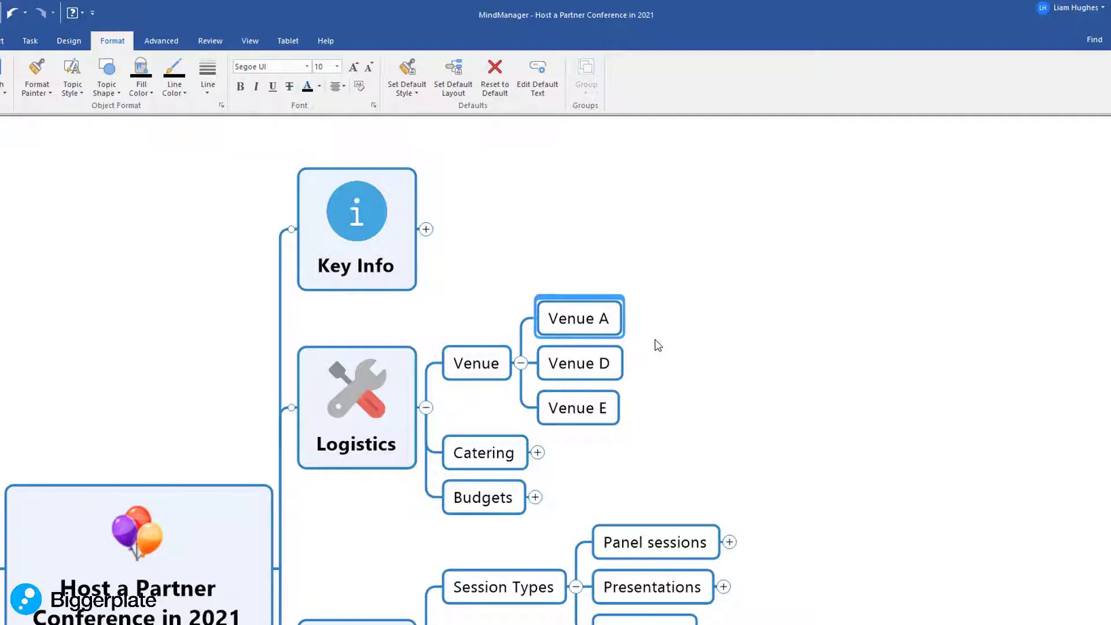
key("Insert")
type("Nice space")
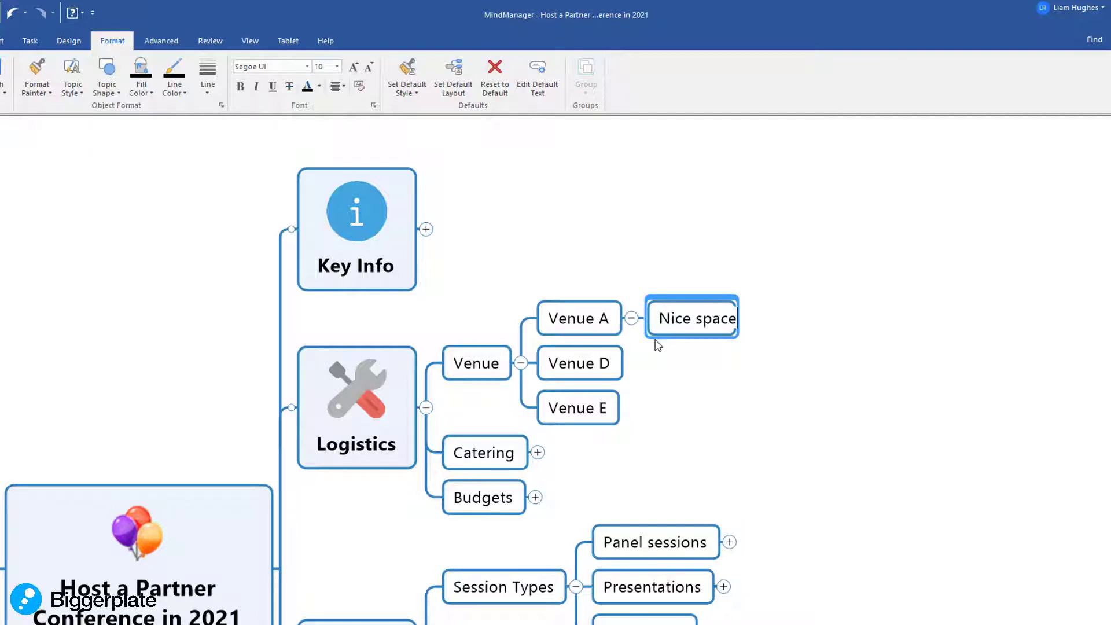
key("Return")
type("M")
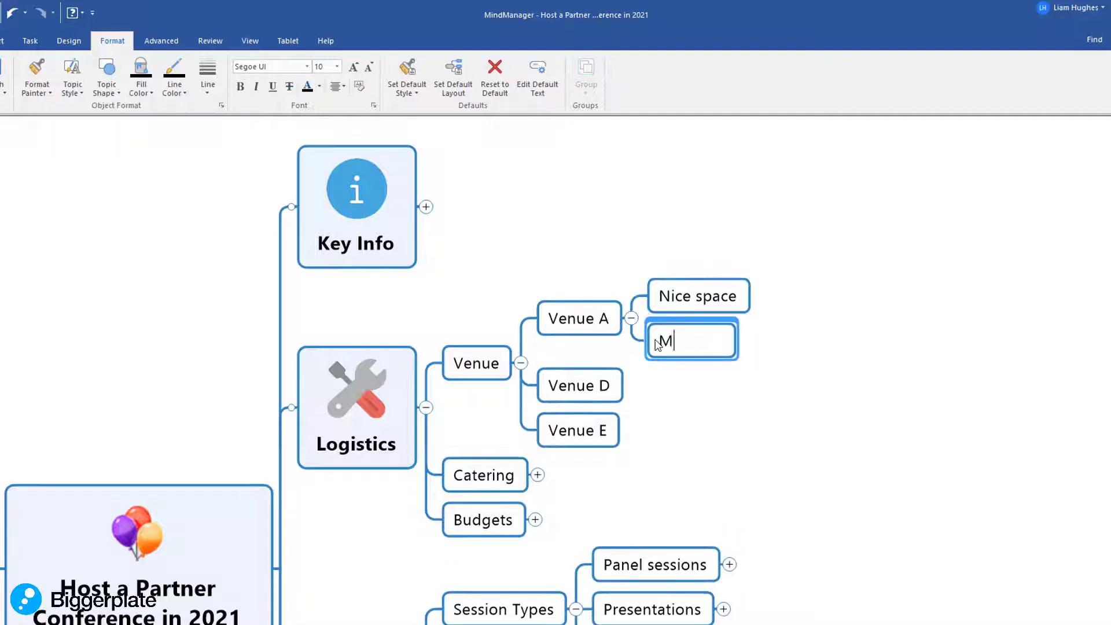
type("ight be expensive")
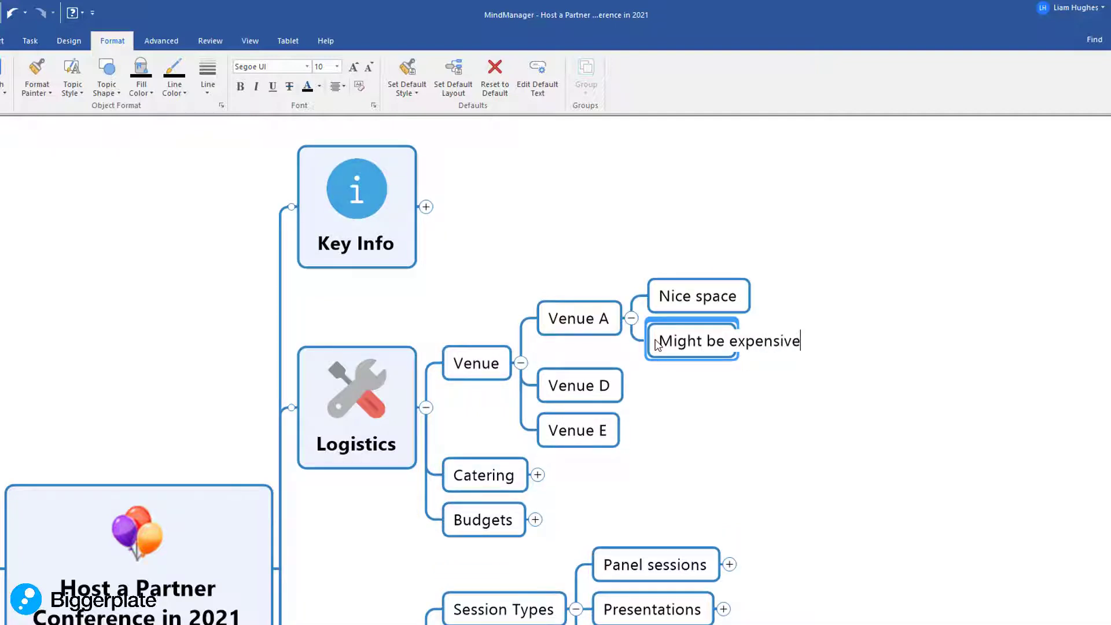
key("Return")
- Hyperlink Venue A to the Buckingham Palace web page's address
left_click(565, 322)
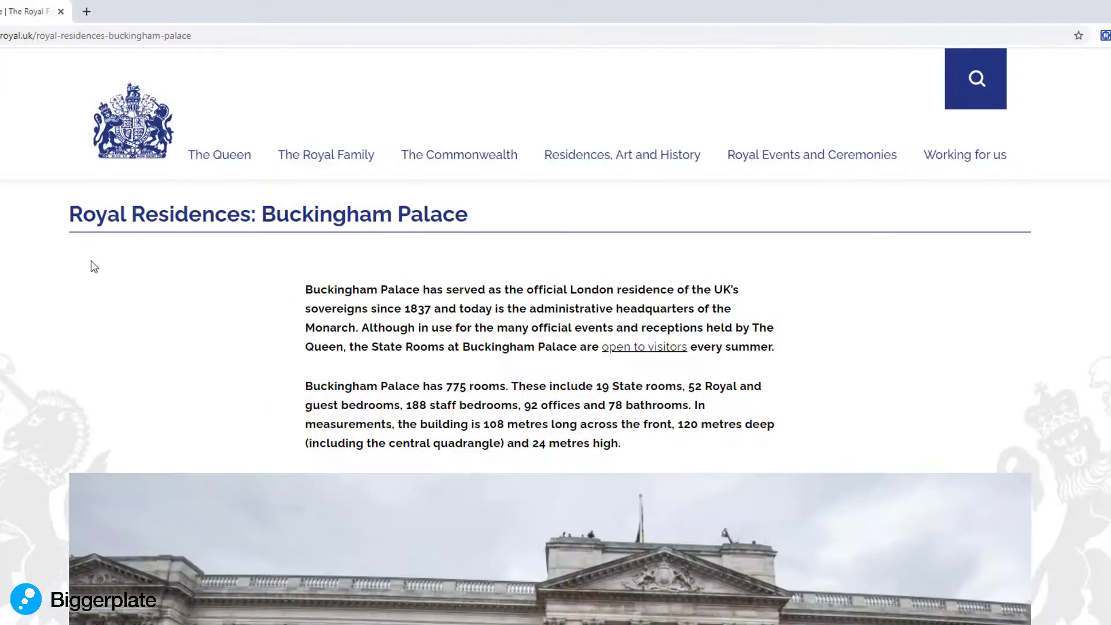
left_click_drag(69, 214, 470, 217)
left_click(193, 36)
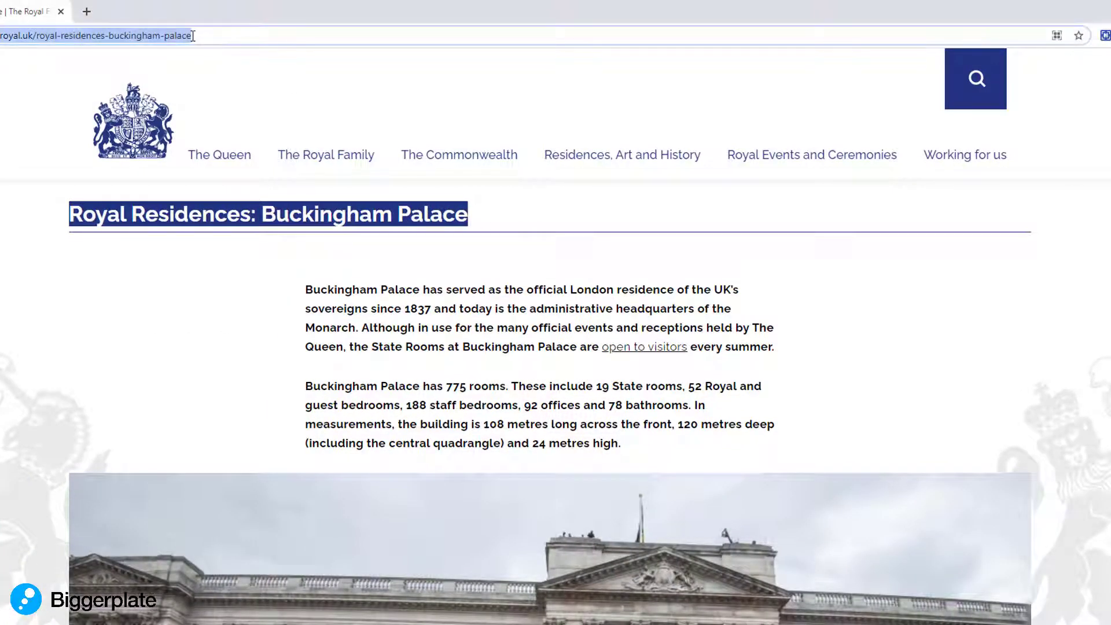
left_click(209, 263)
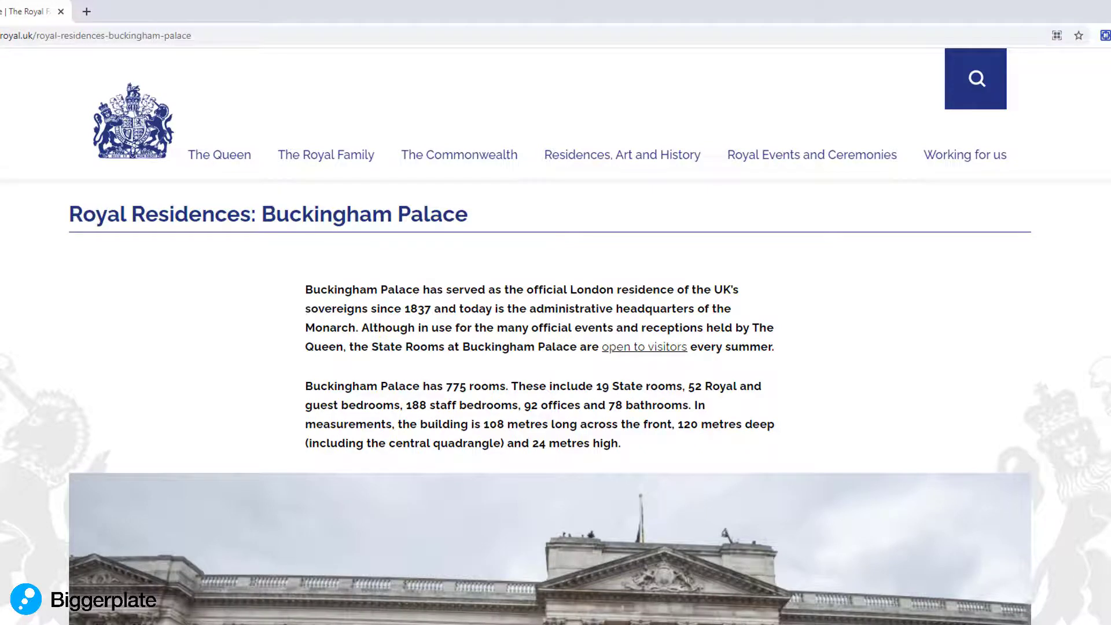
key("alt+Tab")
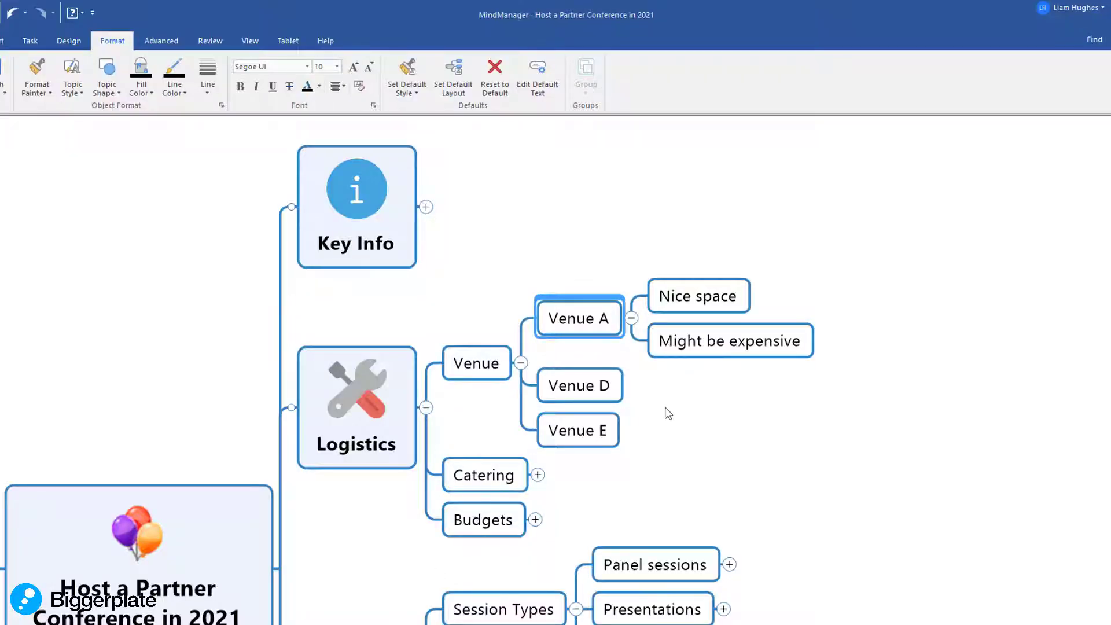
key("ctrl+k")
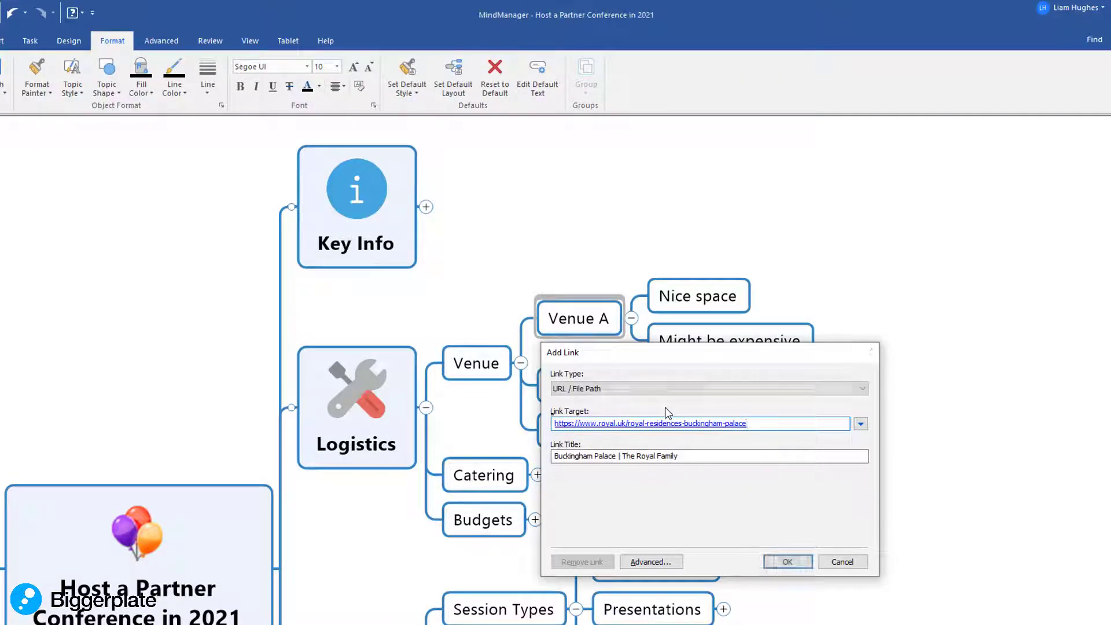
key("Return")
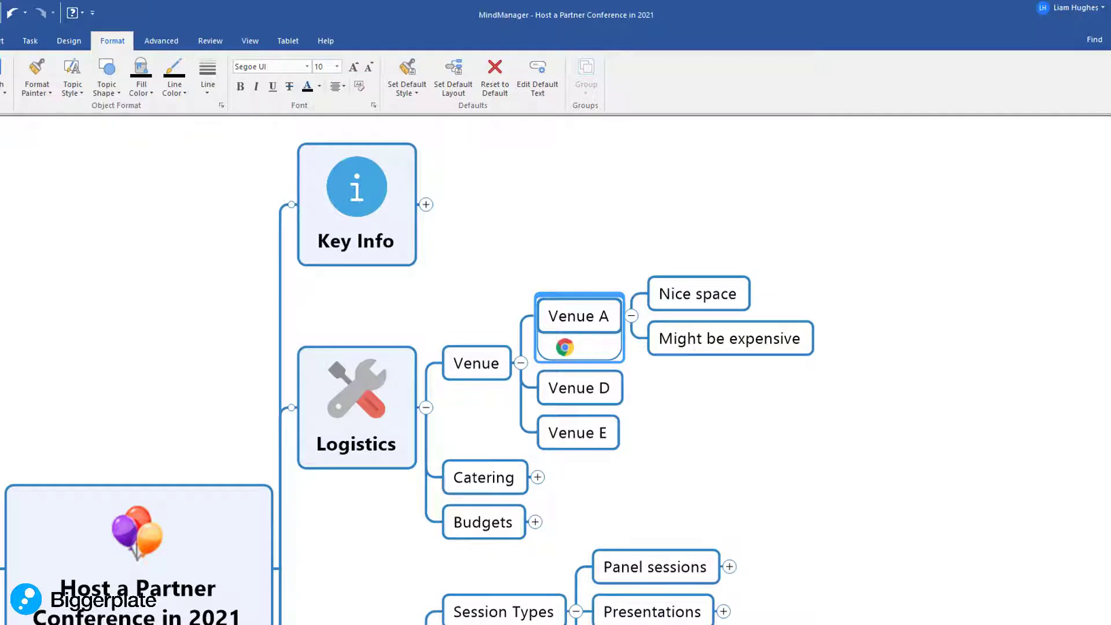
- Copy the Buckingham Palace page's first paragraph for the mind map
key("alt+Tab")
triple_click(370, 346)
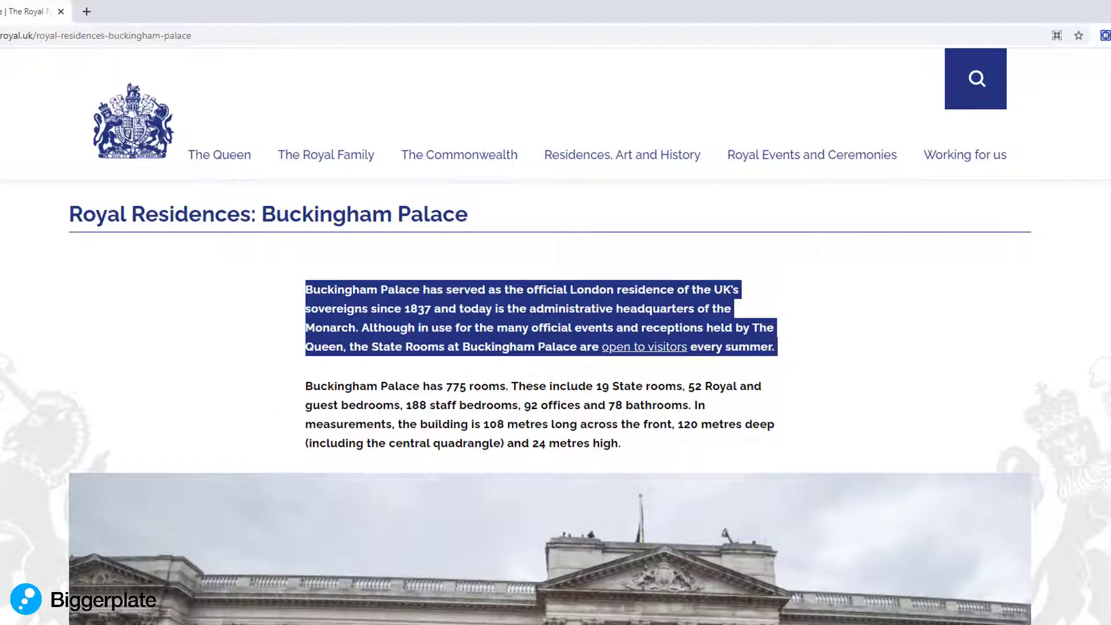
key("alt+Tab")
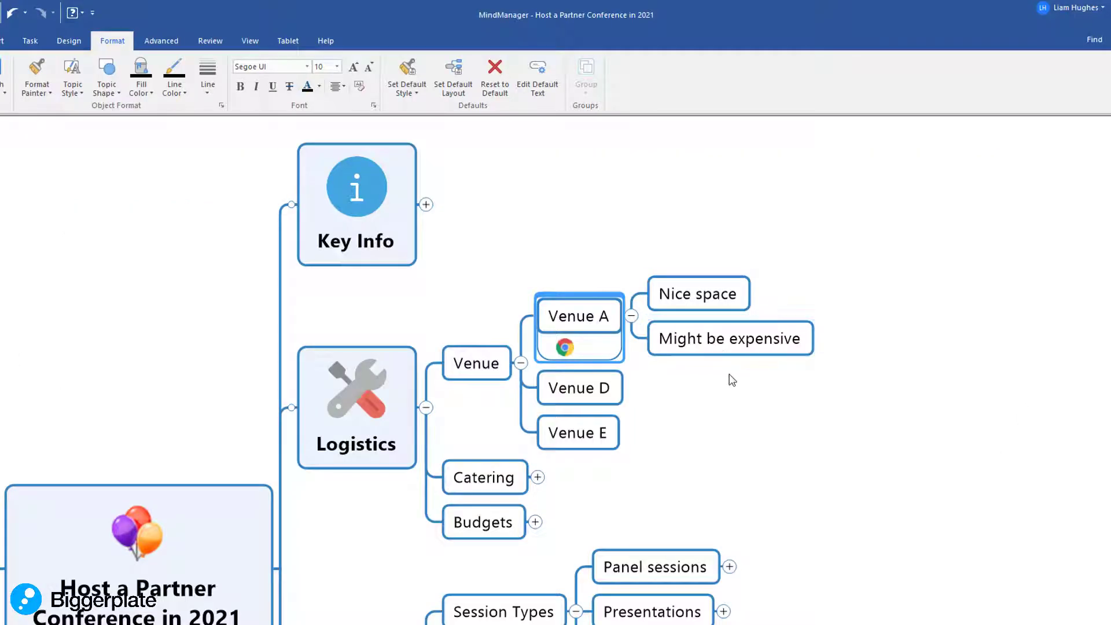
- Paste the copied Buckingham Palace paragraph into Venue A's topic notes
key("ctrl+t")
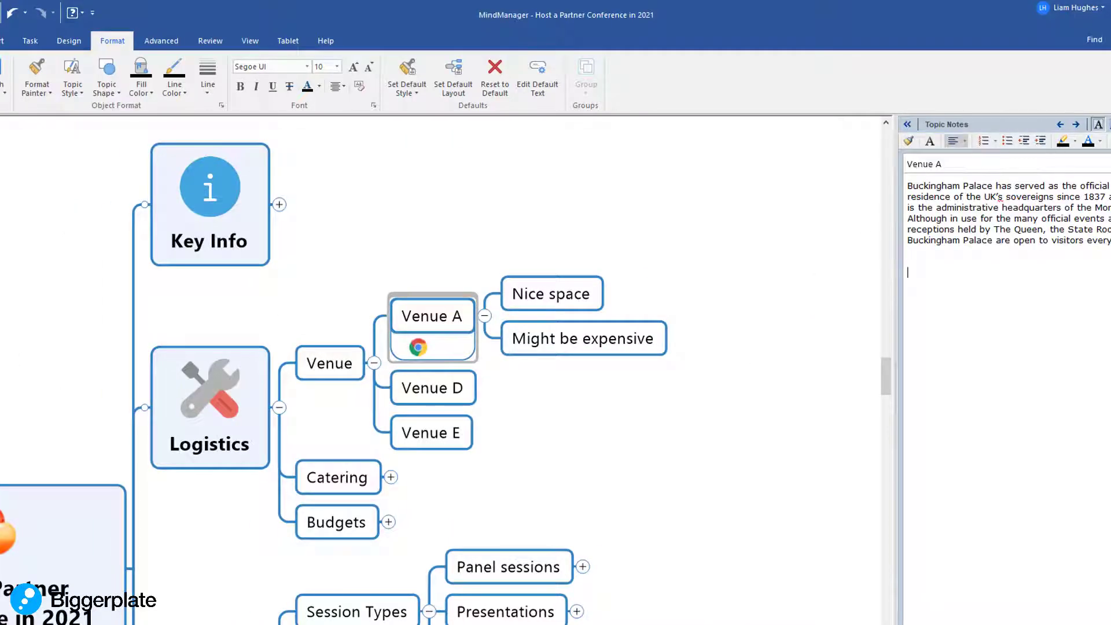
key("ctrl+t")
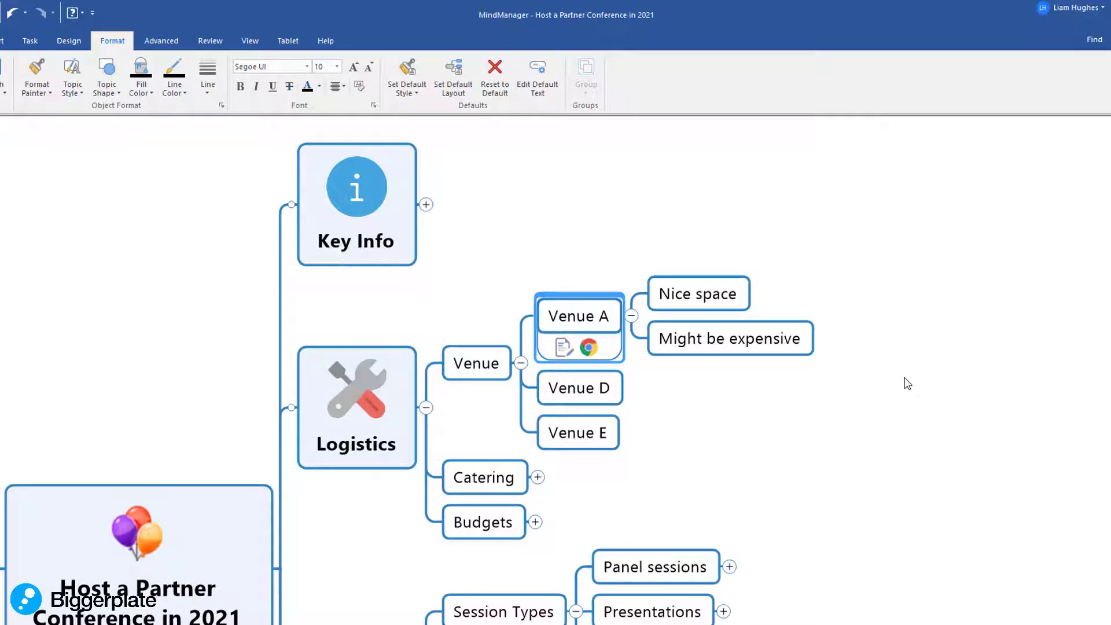
mouse_move(564, 359)
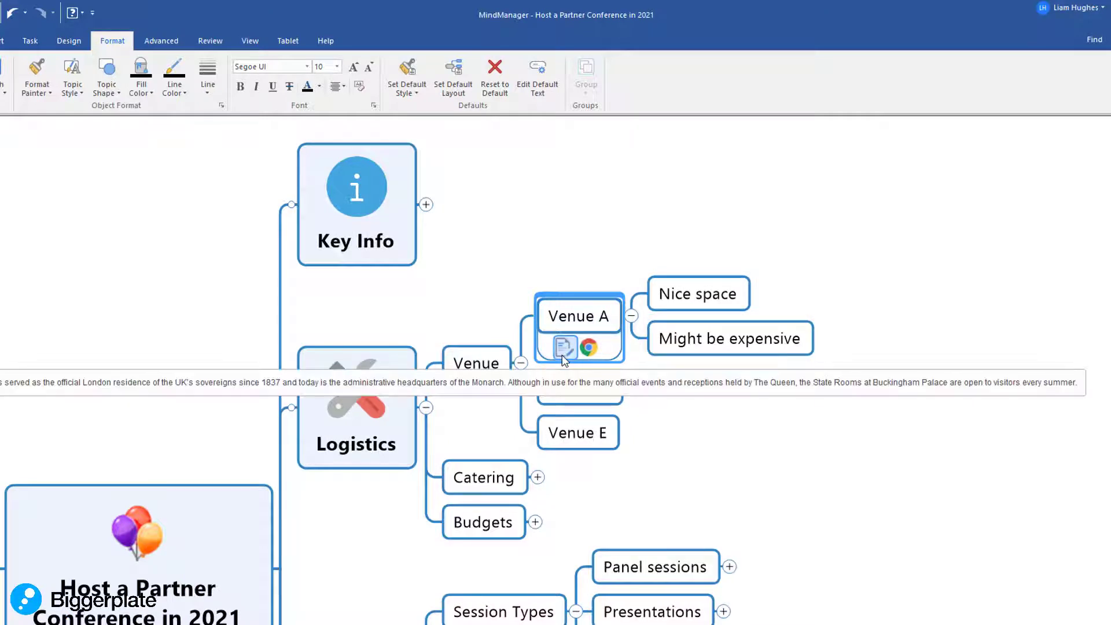
left_click(727, 346)
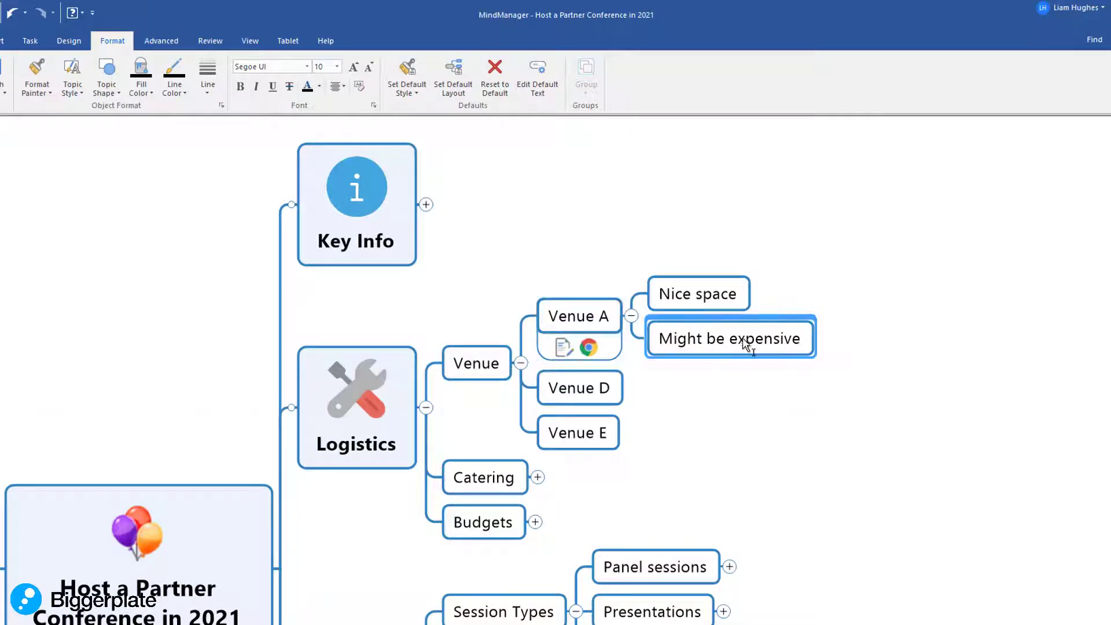
- Add a Brochure topic and attach the Buck Palace file from the Desktop
key("Return")
type("Brochure")
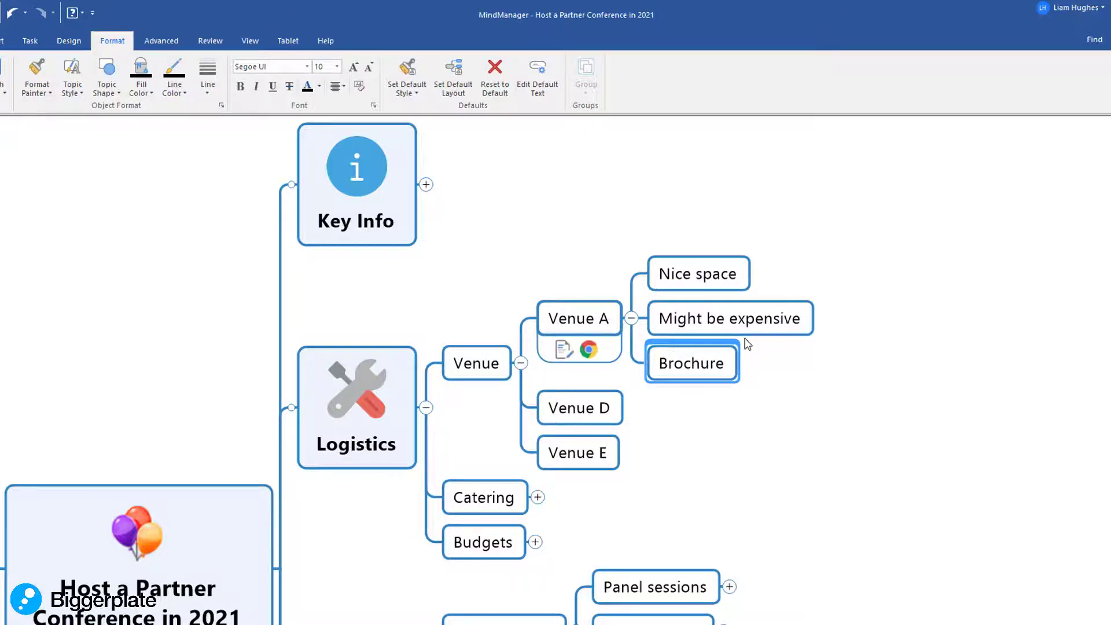
left_click(3, 40)
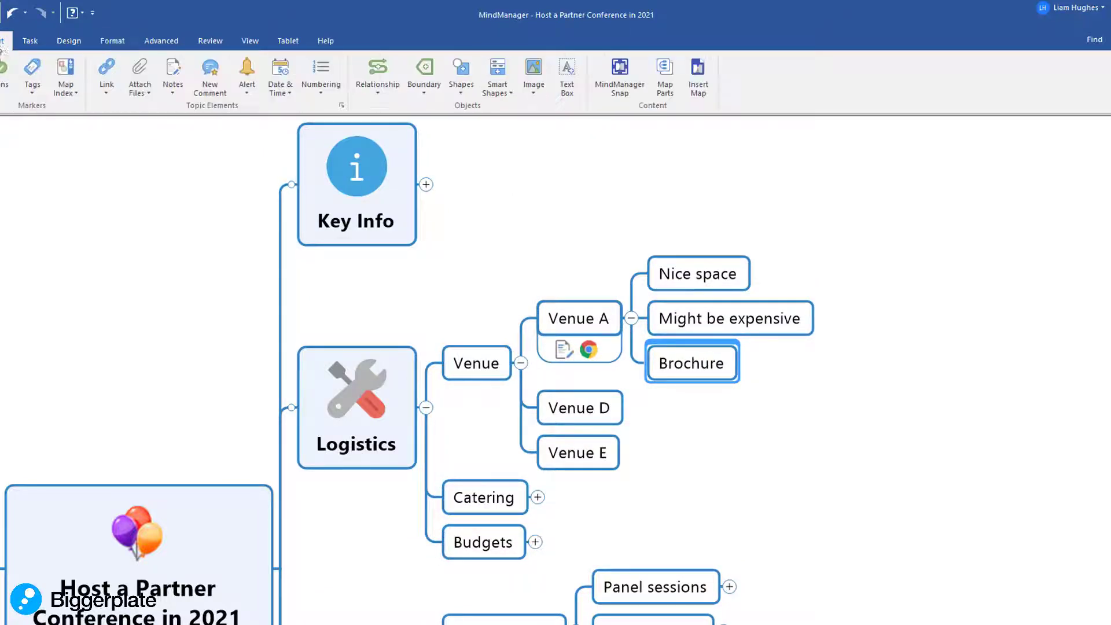
left_click(145, 73)
left_click(681, 328)
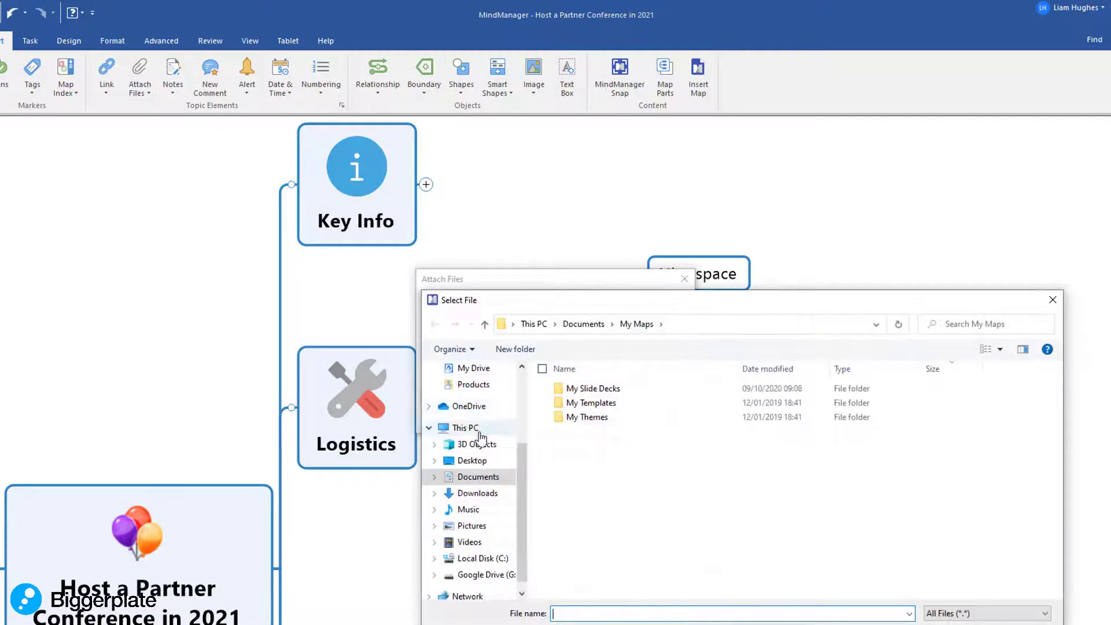
left_click(472, 461)
double_click(933, 421)
left_click(621, 419)
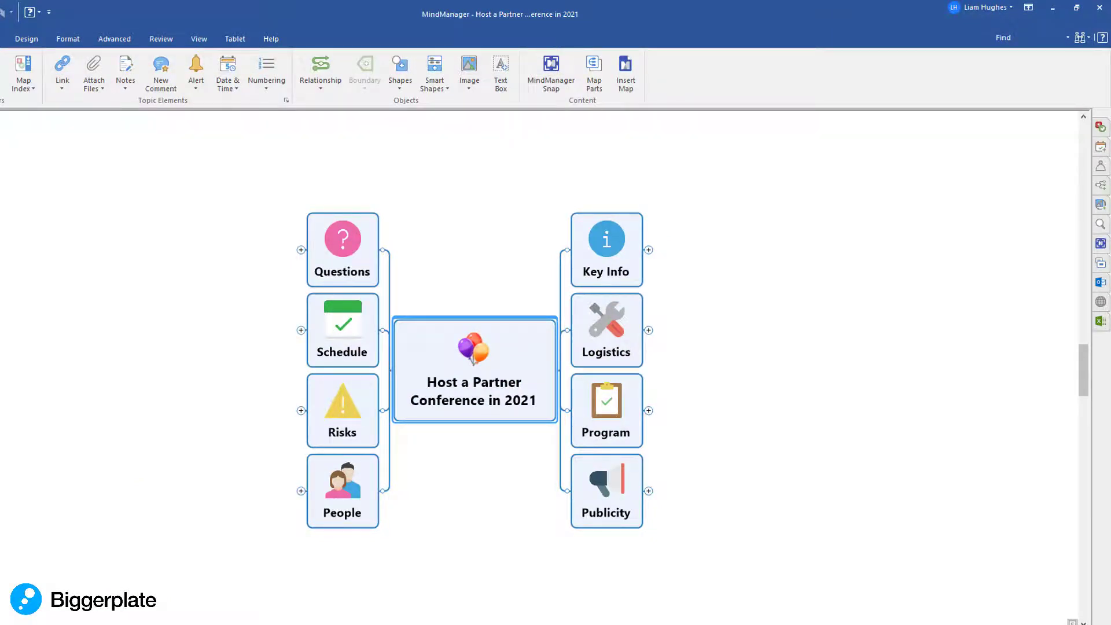
- Expand Risks to show Non-attendance through Connectivity for online, framed in view
scroll(474, 371, "up", 3)
left_click(278, 460)
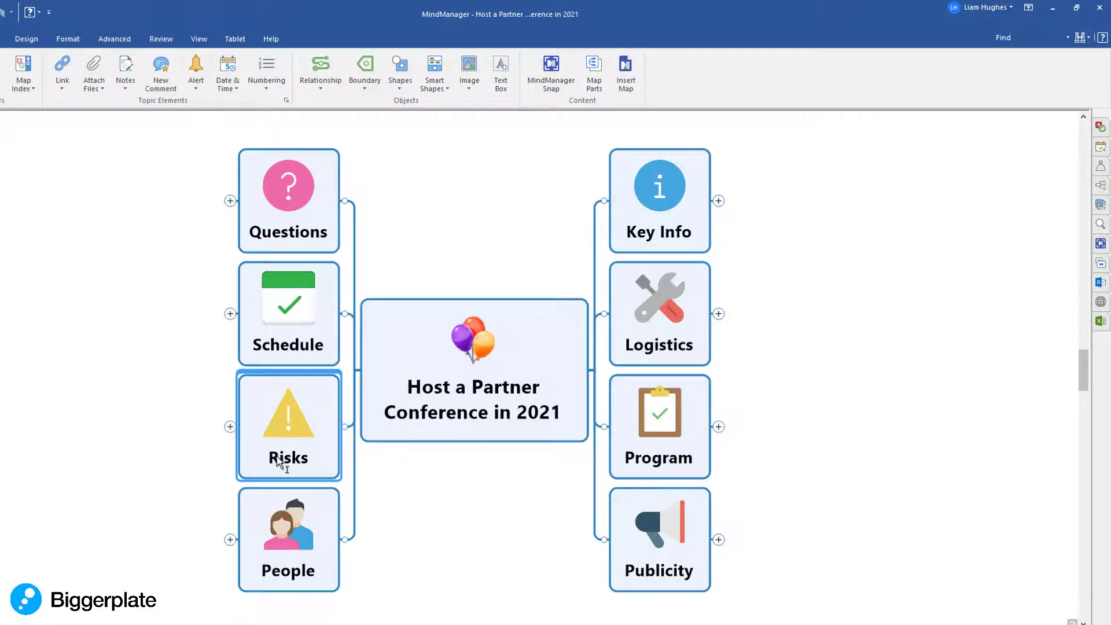
key("ctrl+d")
left_click_drag(417, 545, 677, 506)
left_click_drag(332, 252, 433, 515)
left_click(499, 482)
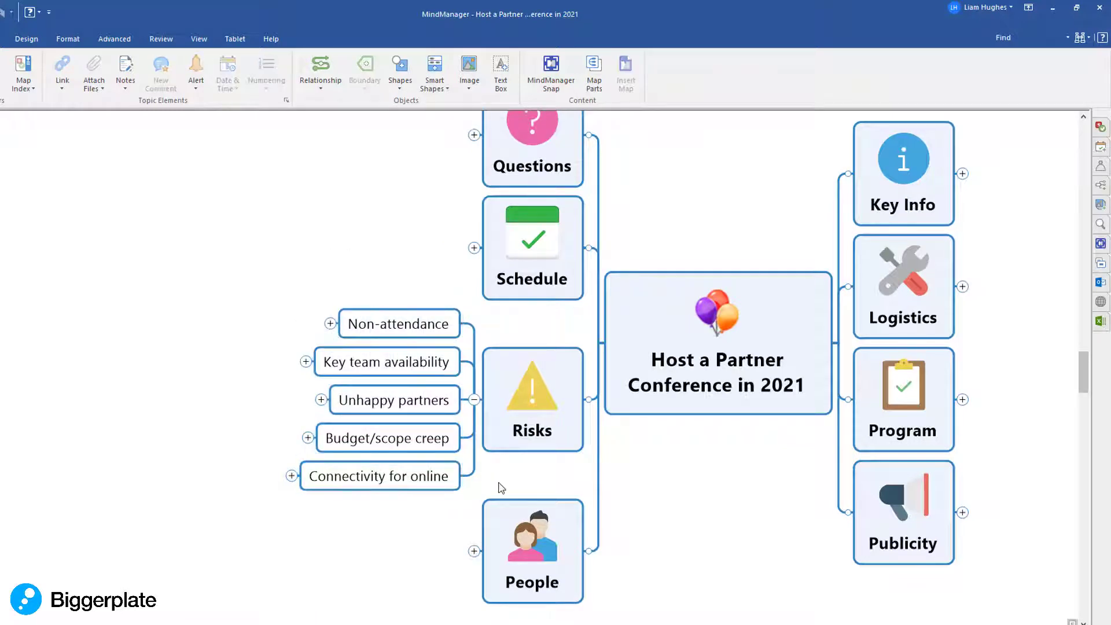
left_click(439, 367)
- Mark Key team availability priority 1, Budget/scope creep 2 and Unhappy partners 3
left_click(1101, 127)
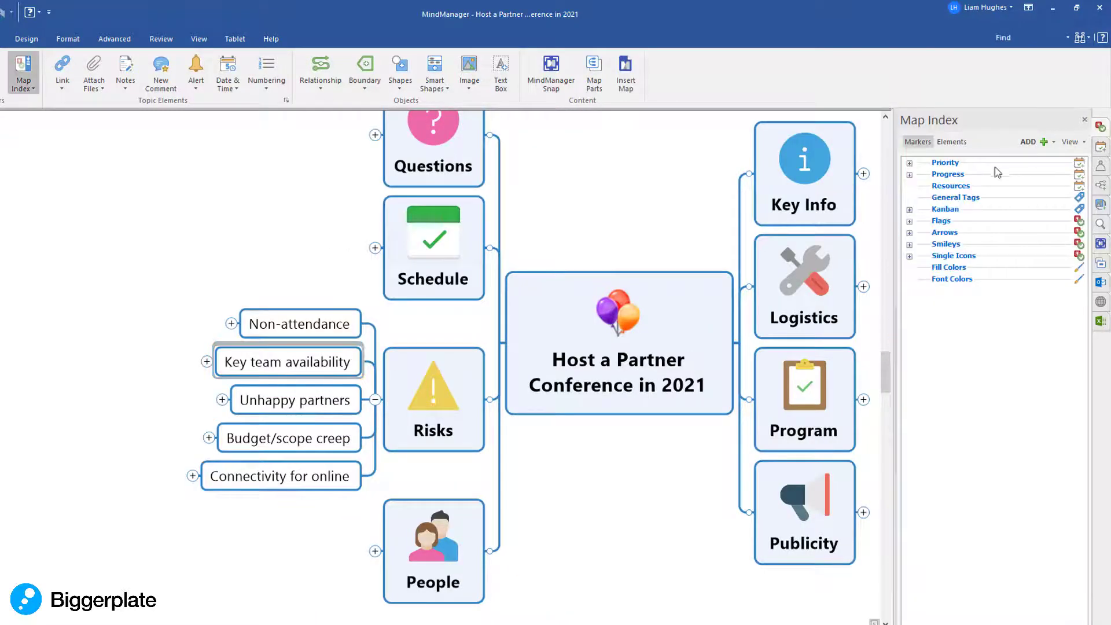
left_click(956, 174)
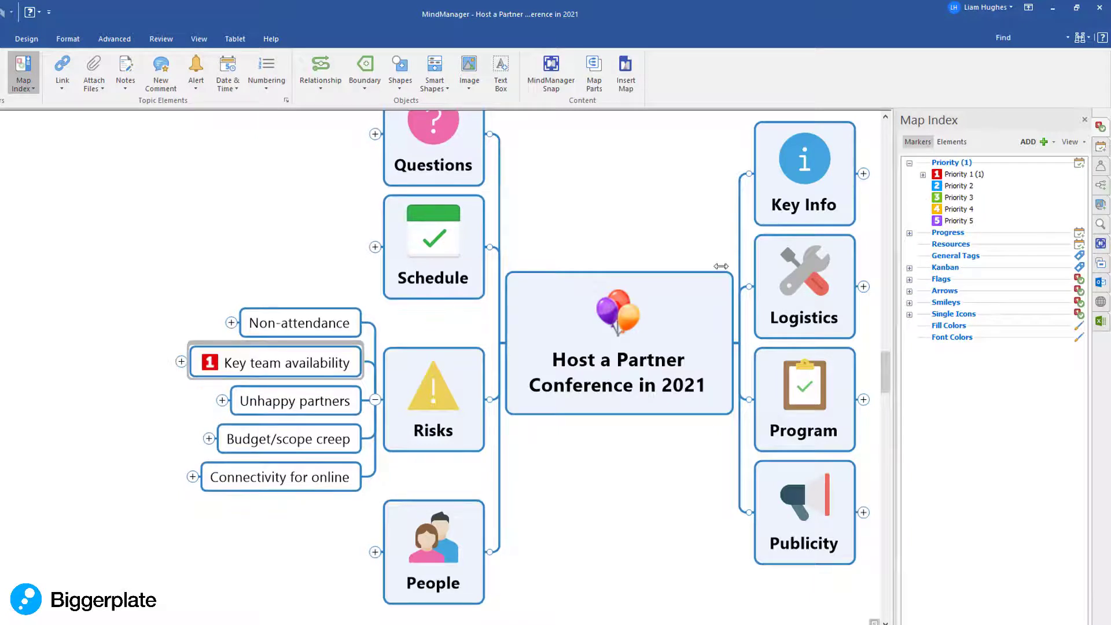
left_click(305, 444)
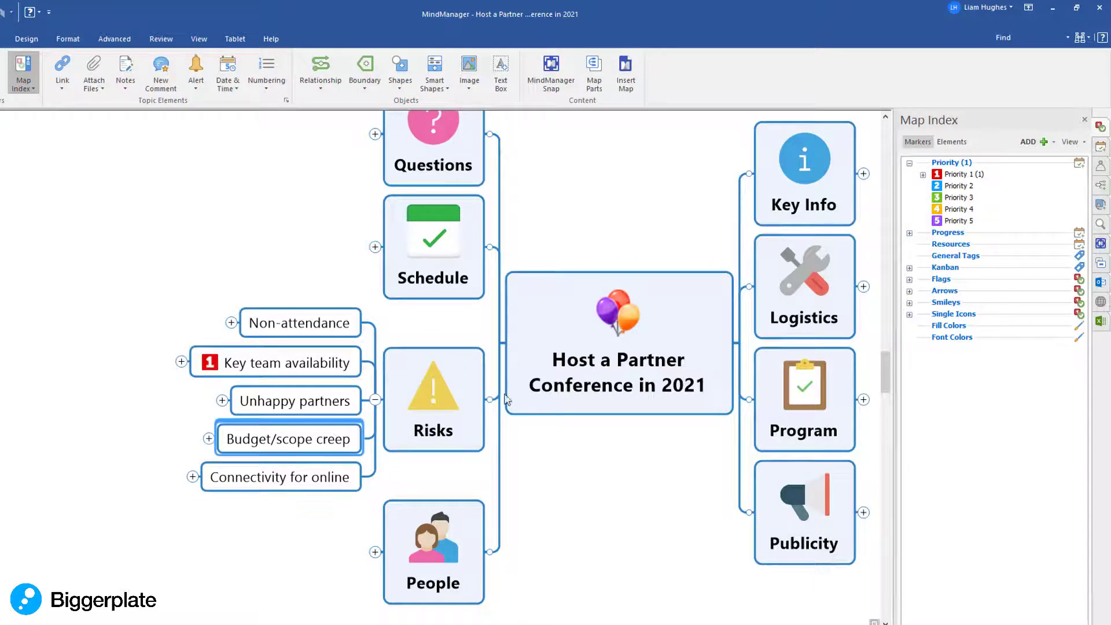
left_click(957, 185)
left_click(316, 403)
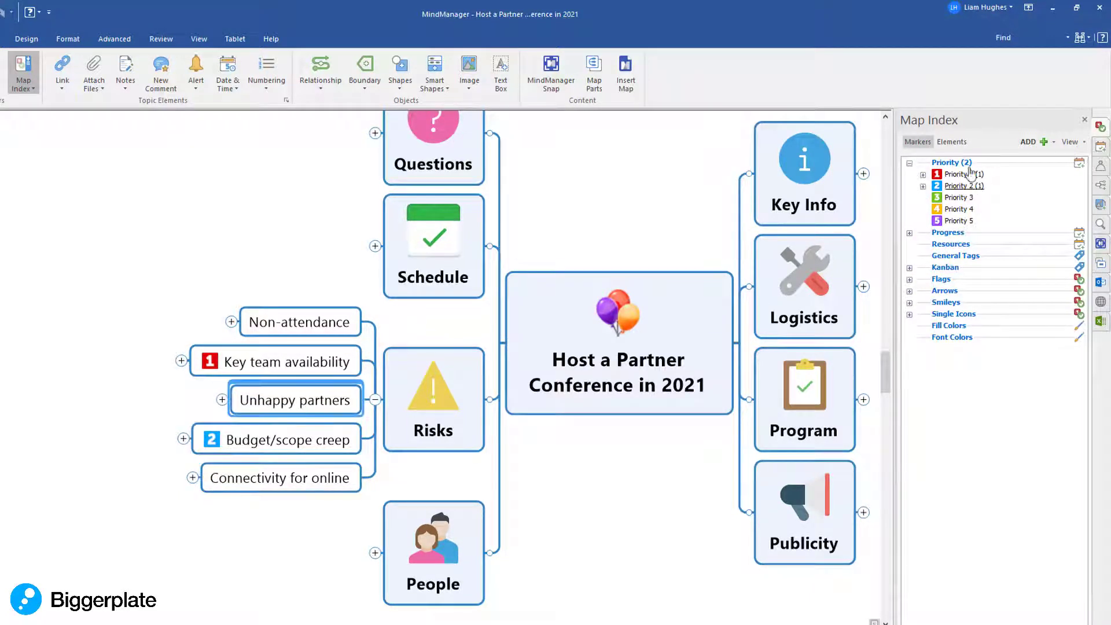
left_click(961, 198)
- Reorder the risks so Key team availability and Budget/scope creep sit on top
left_click_drag(288, 361, 345, 319)
left_click_drag(286, 439, 326, 376)
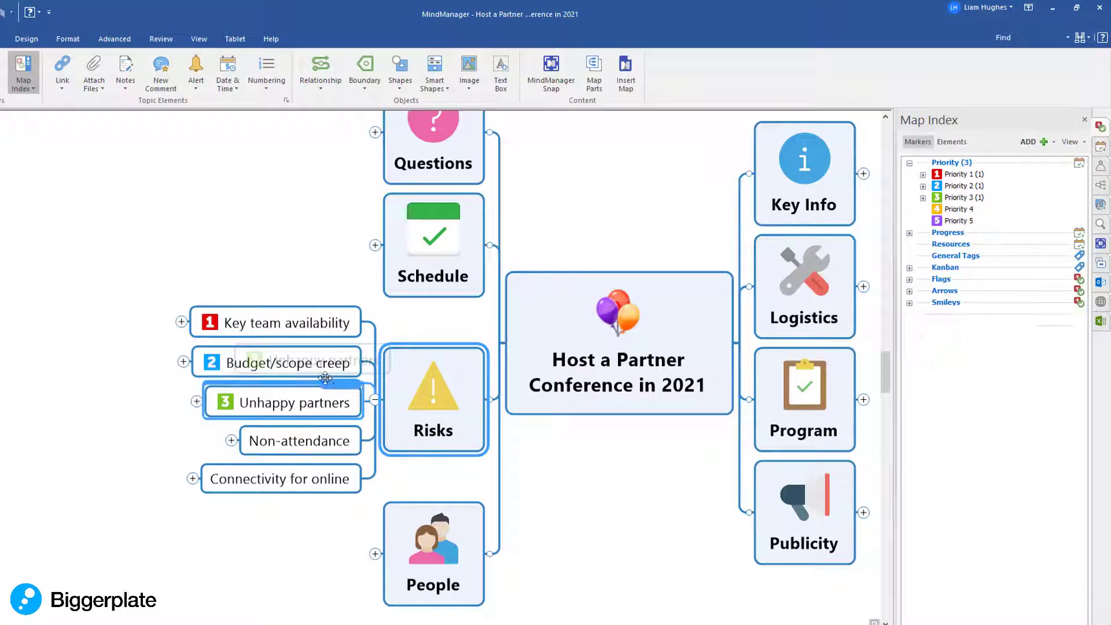
left_click(262, 585)
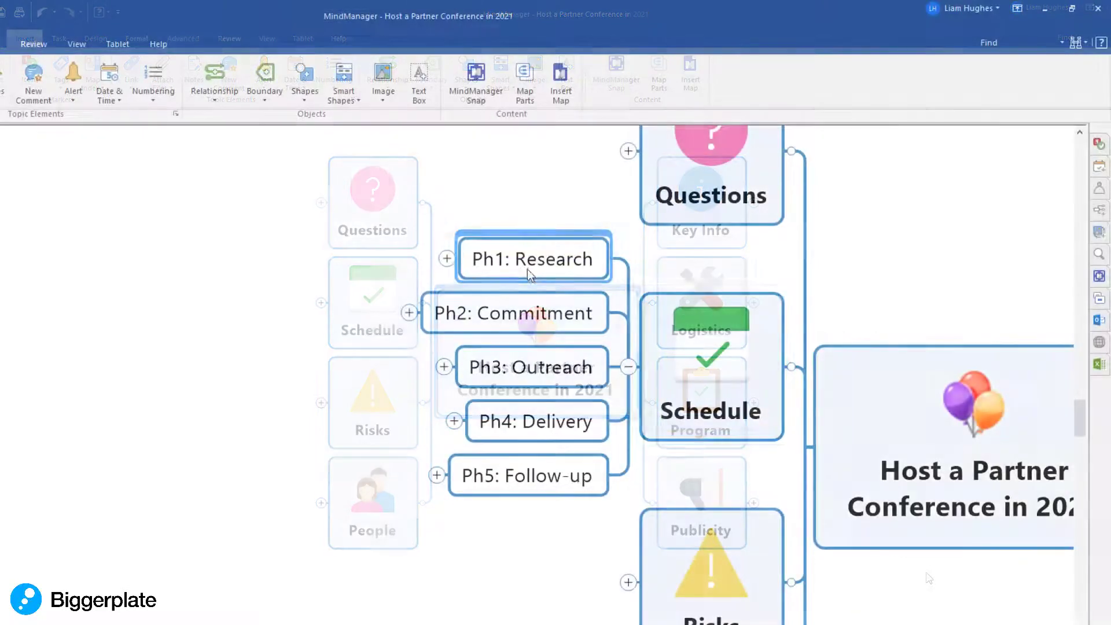
- Expand Ph1: Research with its Venues and Publicity task lists
left_click(528, 269)
left_click(371, 182)
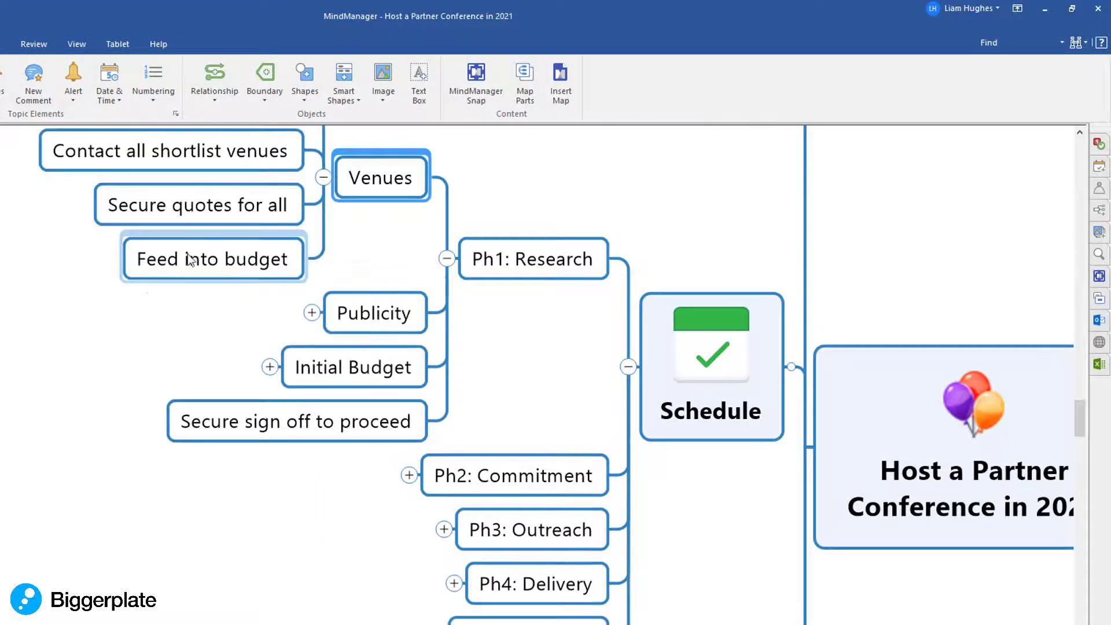
left_click(364, 421)
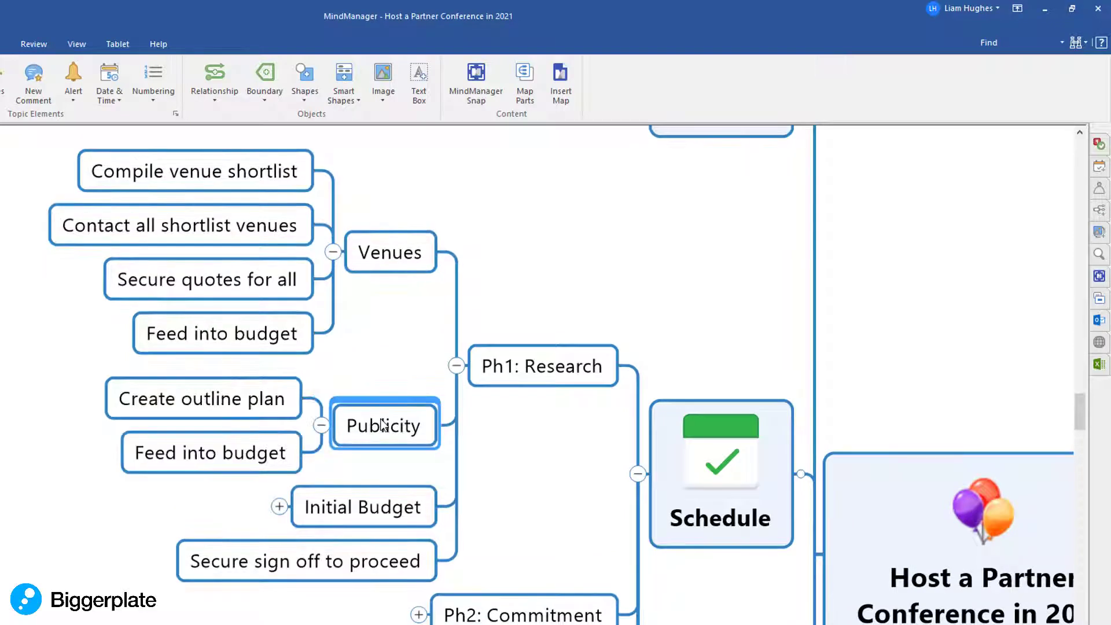
left_click(191, 229)
left_click(217, 282)
left_click(231, 330)
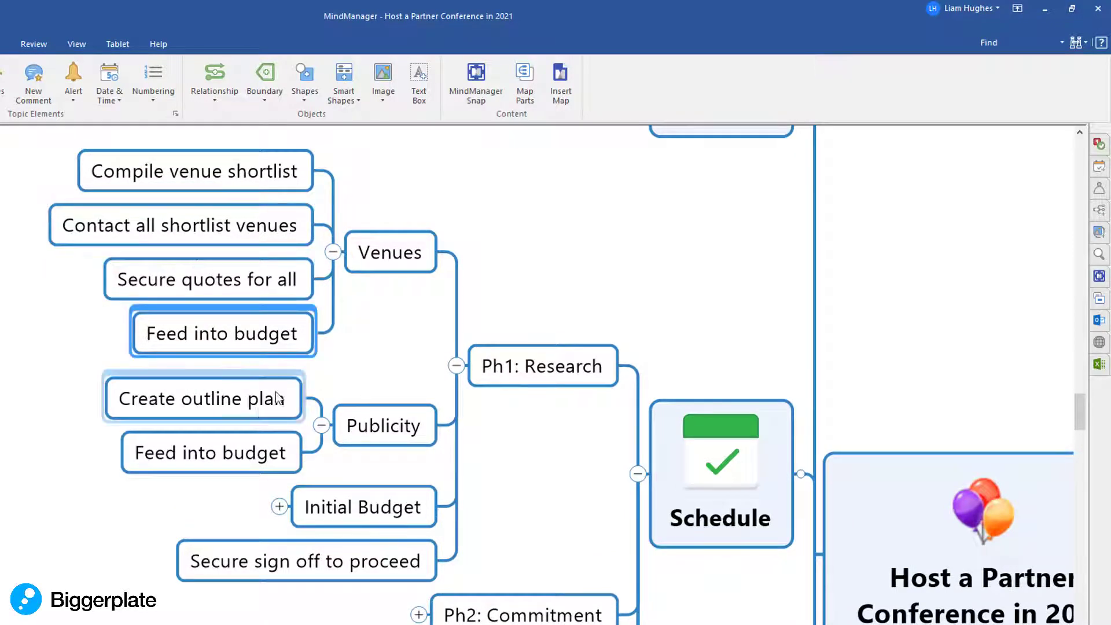
left_click(99, 490)
- Expand Initial Budget to show its Venue and Publicity cost items
left_click(279, 506)
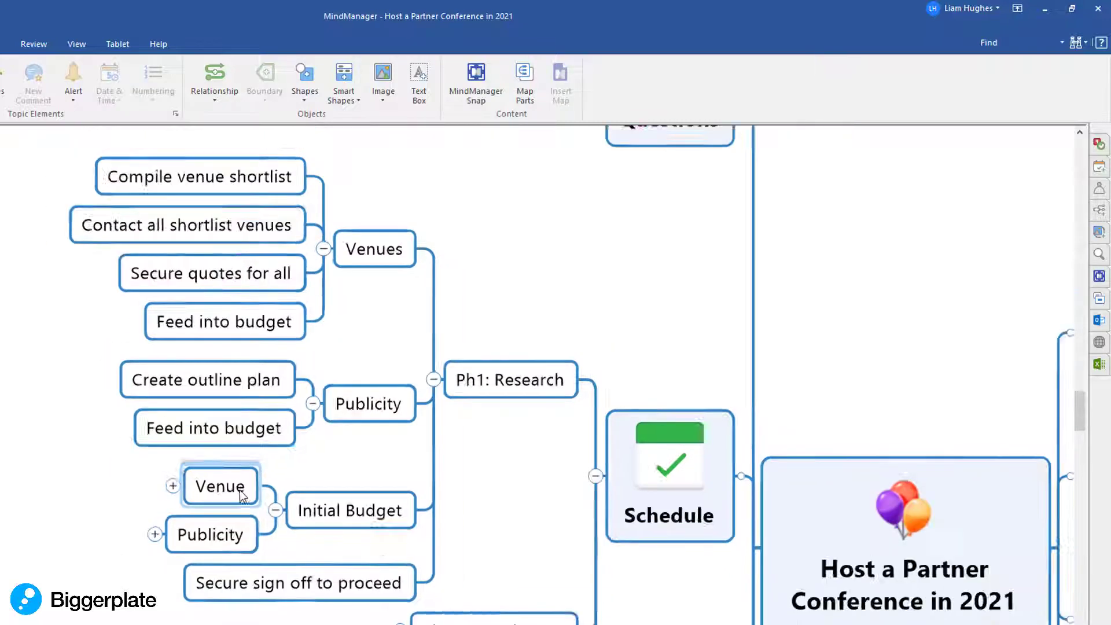
left_click(182, 486)
left_click(164, 570)
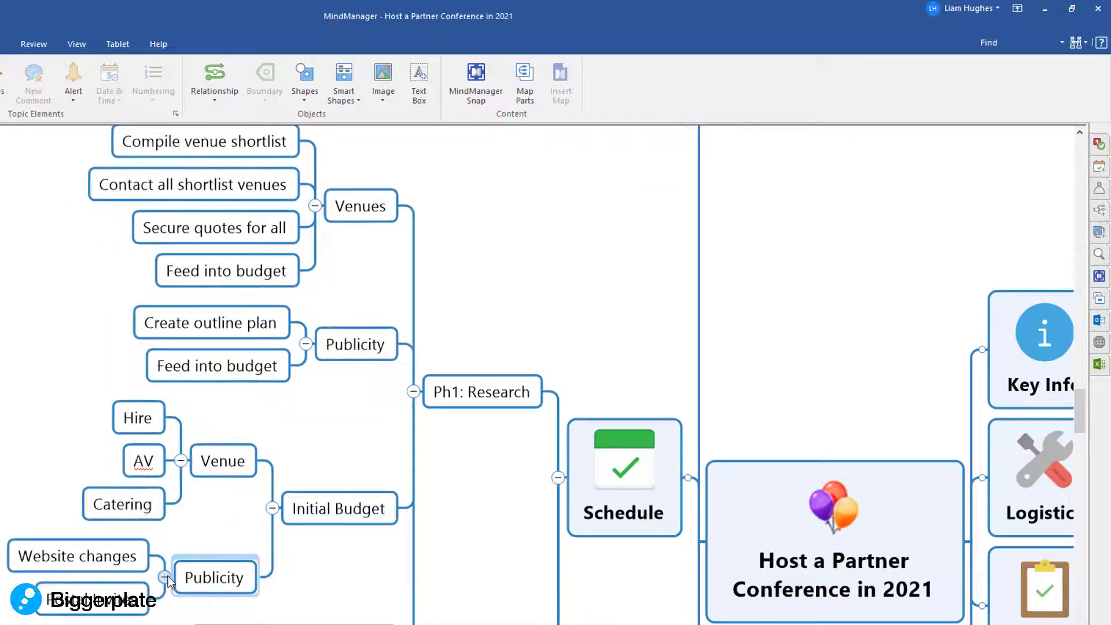
scroll(485, 528, "down", 2)
left_click_drag(475, 531, 480, 478)
scroll(481, 477, "up", 1)
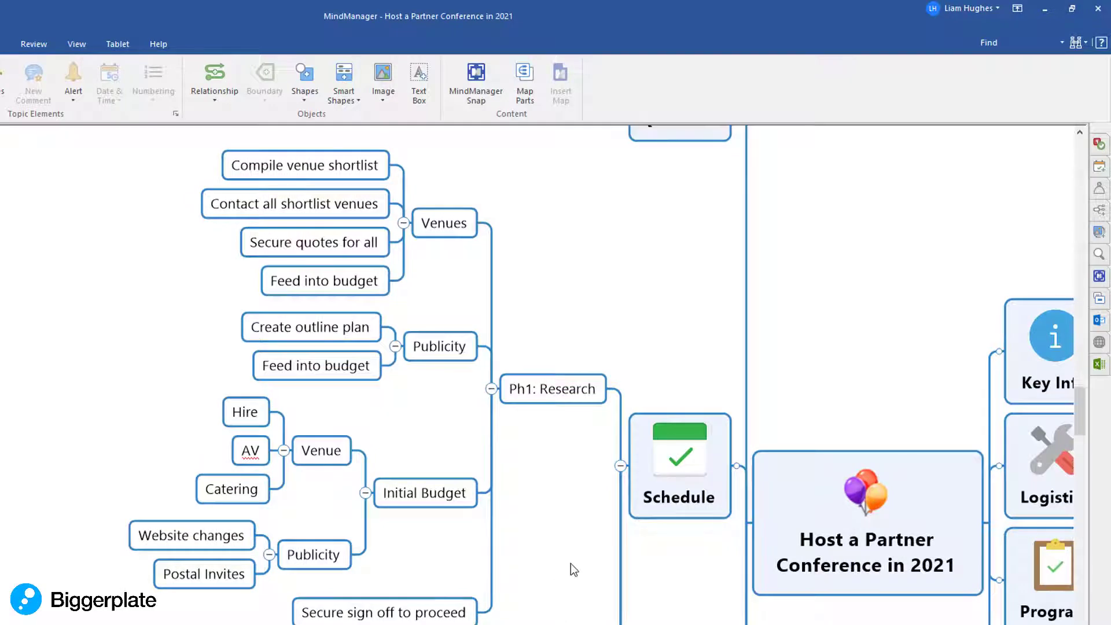
- Mark the six venue and publicity subtopics as 0% progress tasks
left_click(1100, 167)
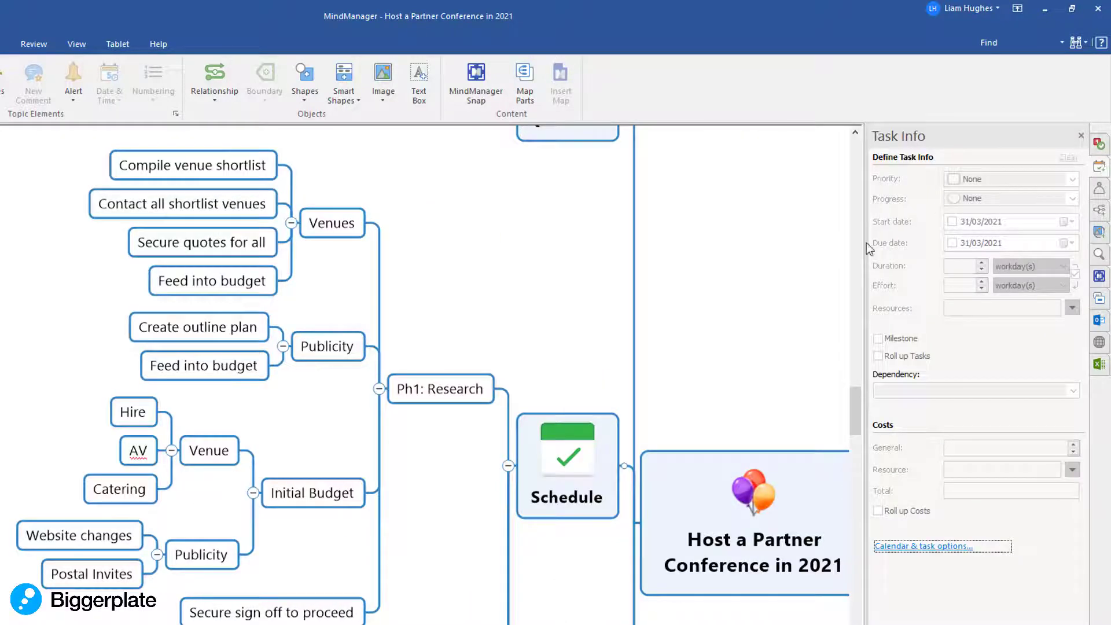
left_click_drag(713, 315, 818, 320)
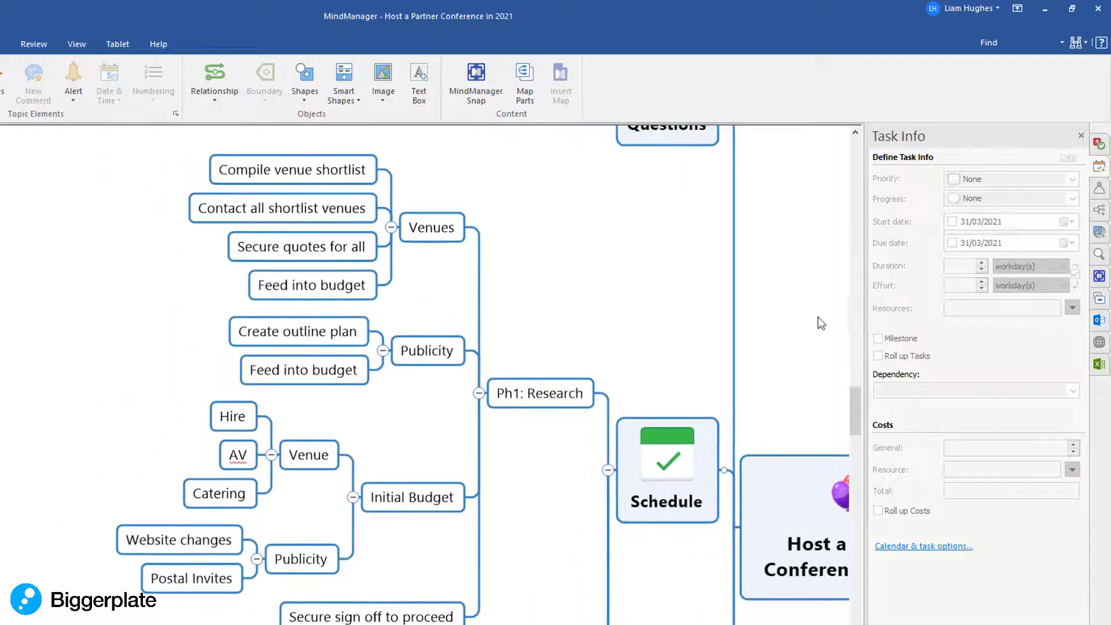
left_click_drag(166, 159, 303, 375)
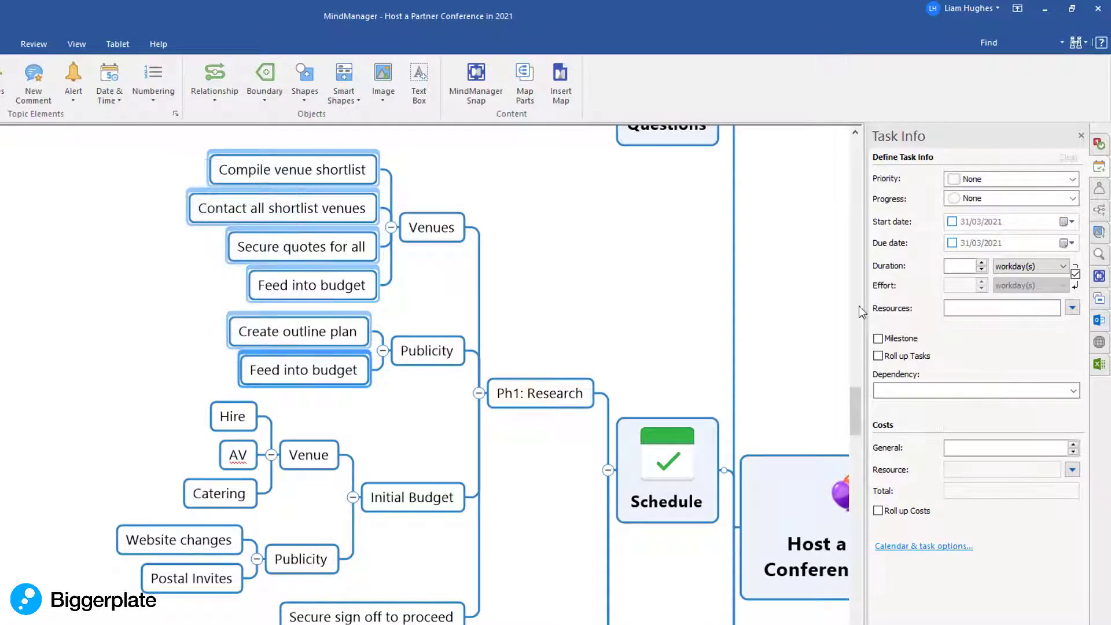
left_click(1040, 199)
left_click(984, 228)
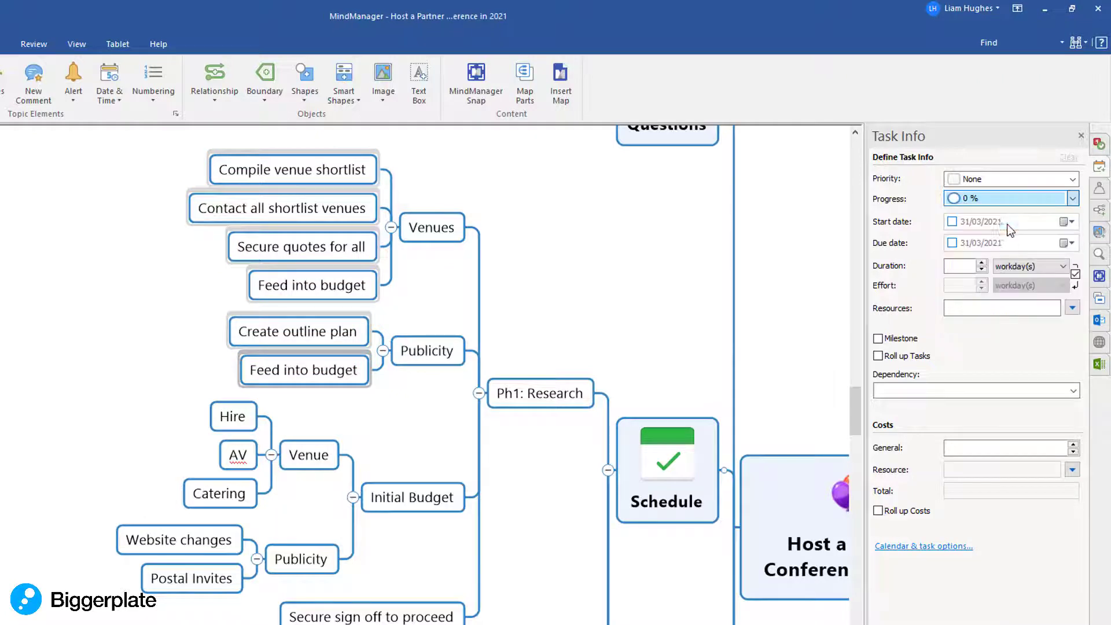
left_click(576, 273)
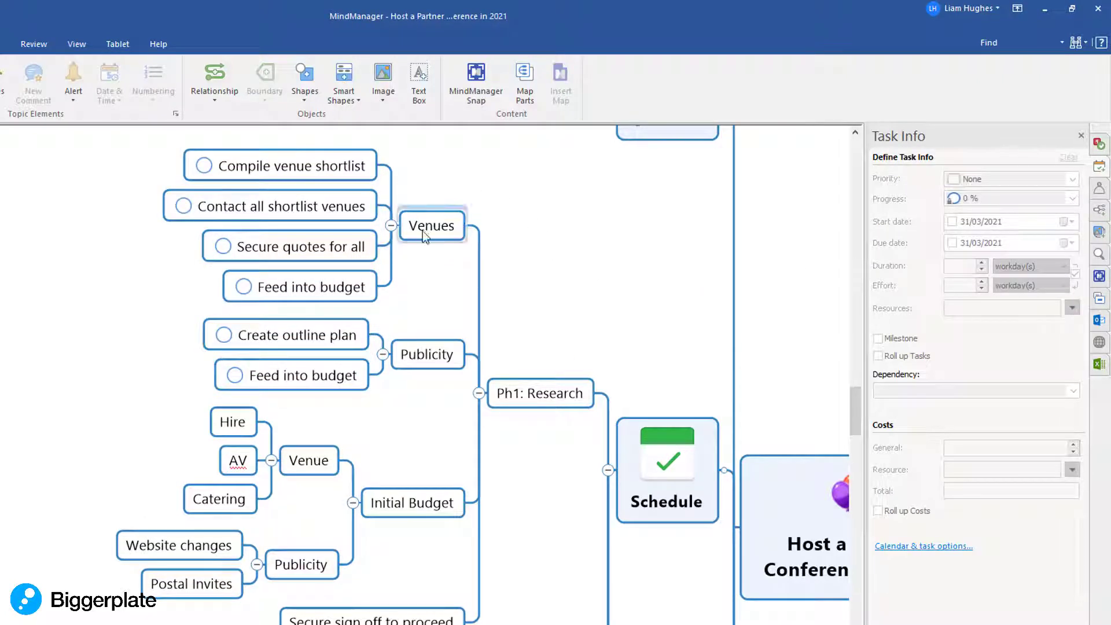
- Give Compile venue shortlist a 01/04/2021 due date and assign a resource
left_click(199, 168)
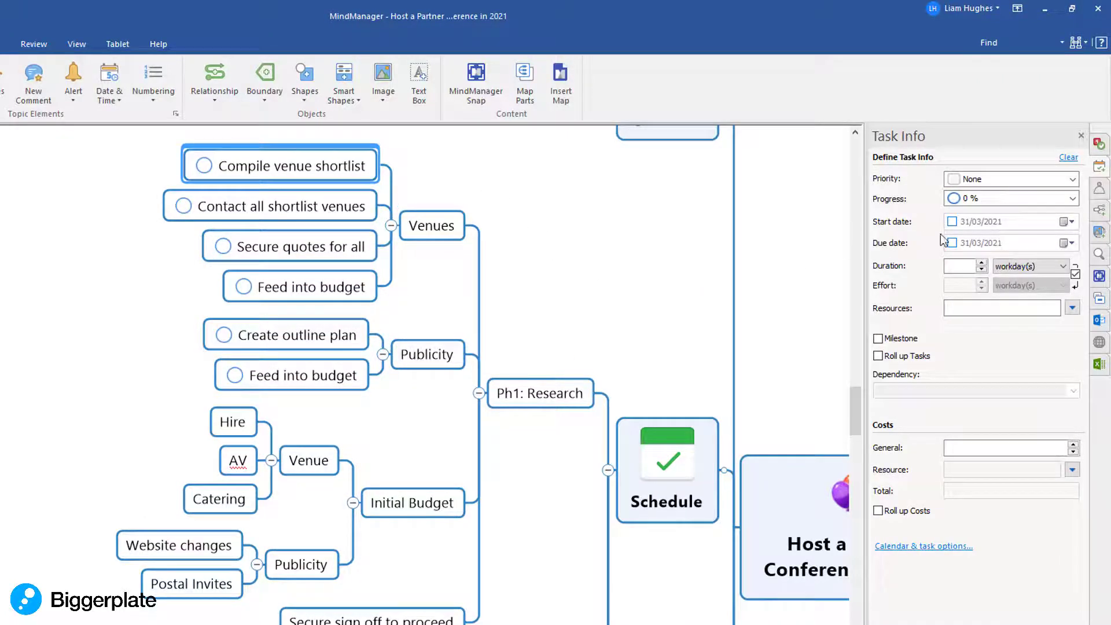
left_click(1064, 243)
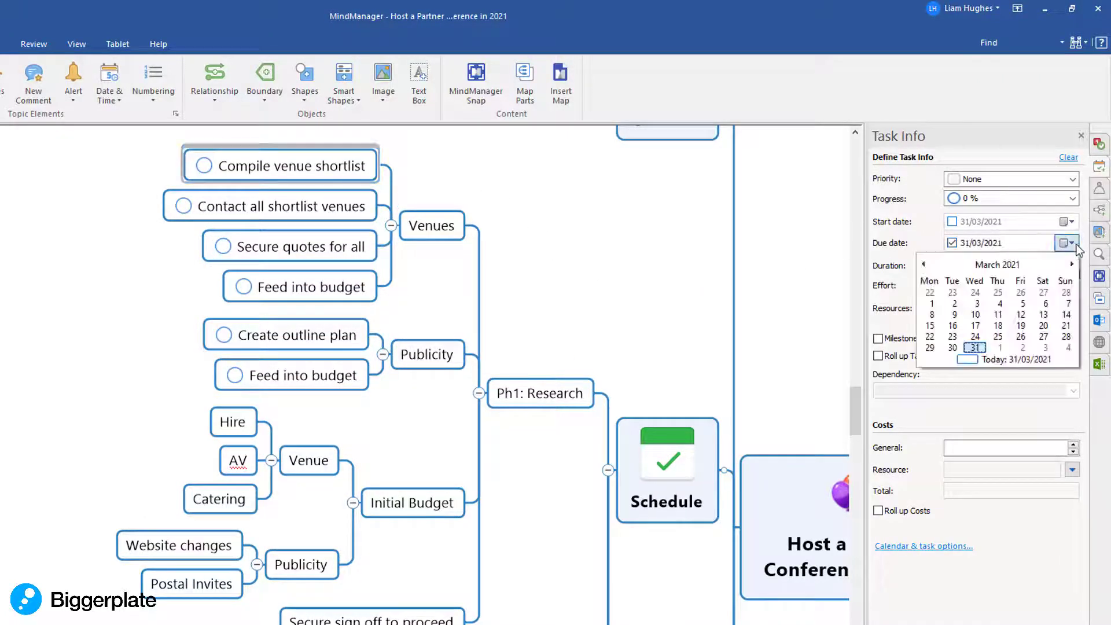
left_click(1004, 351)
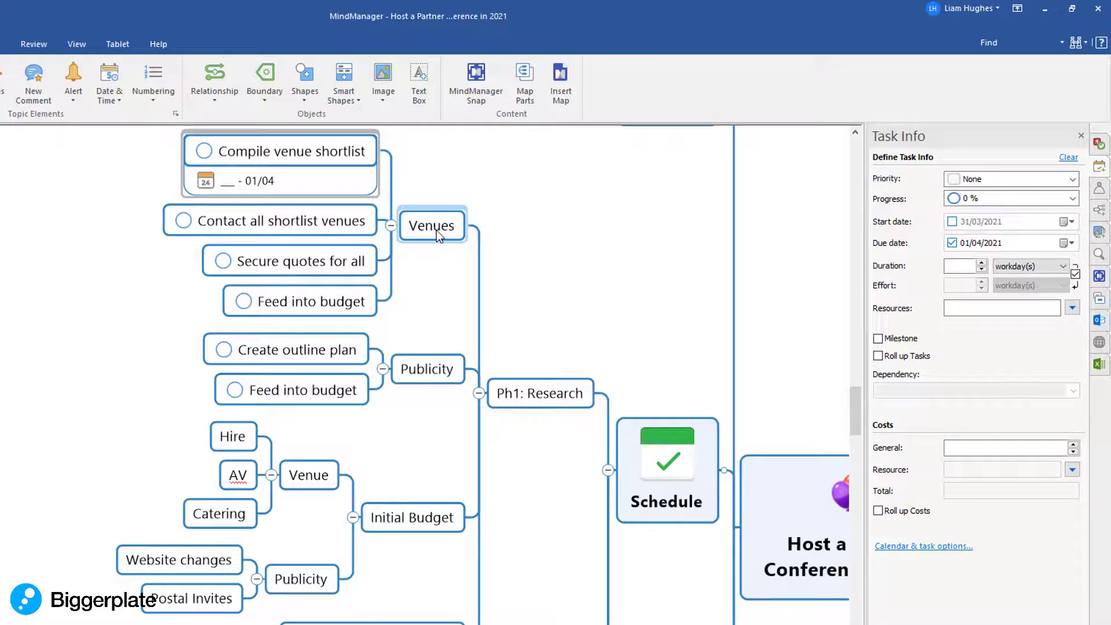
left_click(969, 310)
type("Liam")
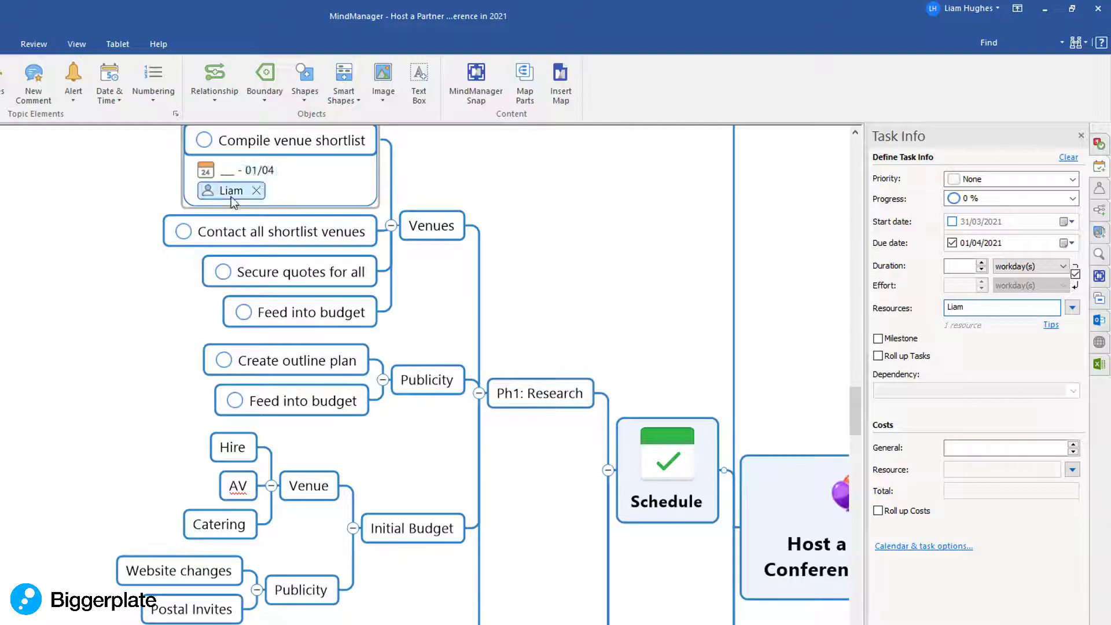
- Set Contact all shortlist venues' due date to 06/05/2021
left_click(243, 231)
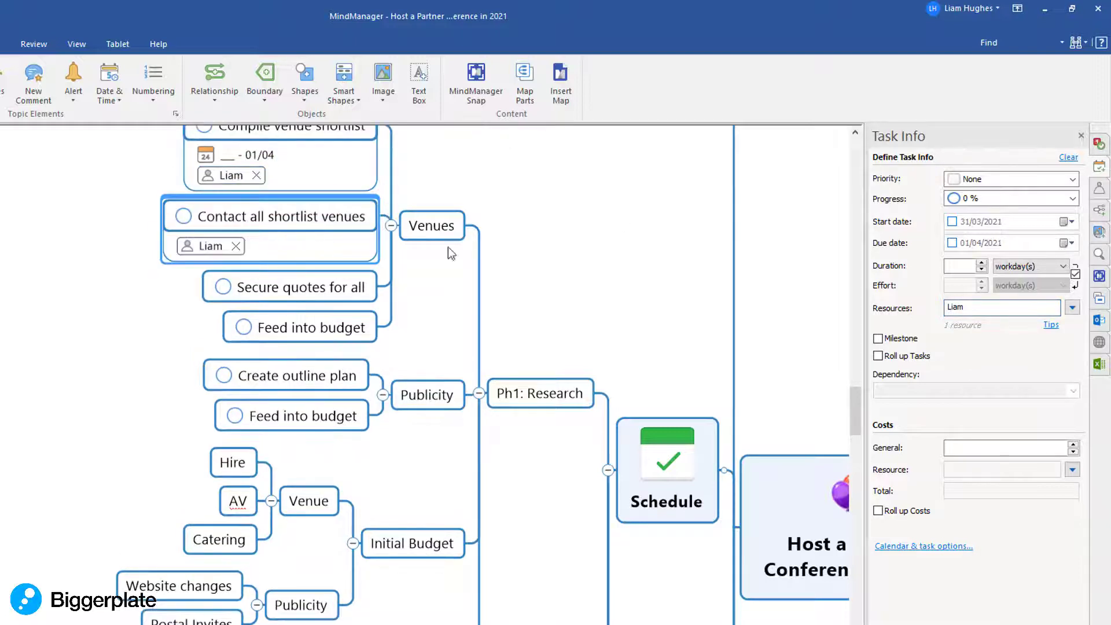
left_click(1067, 243)
left_click(1072, 265)
left_click(996, 303)
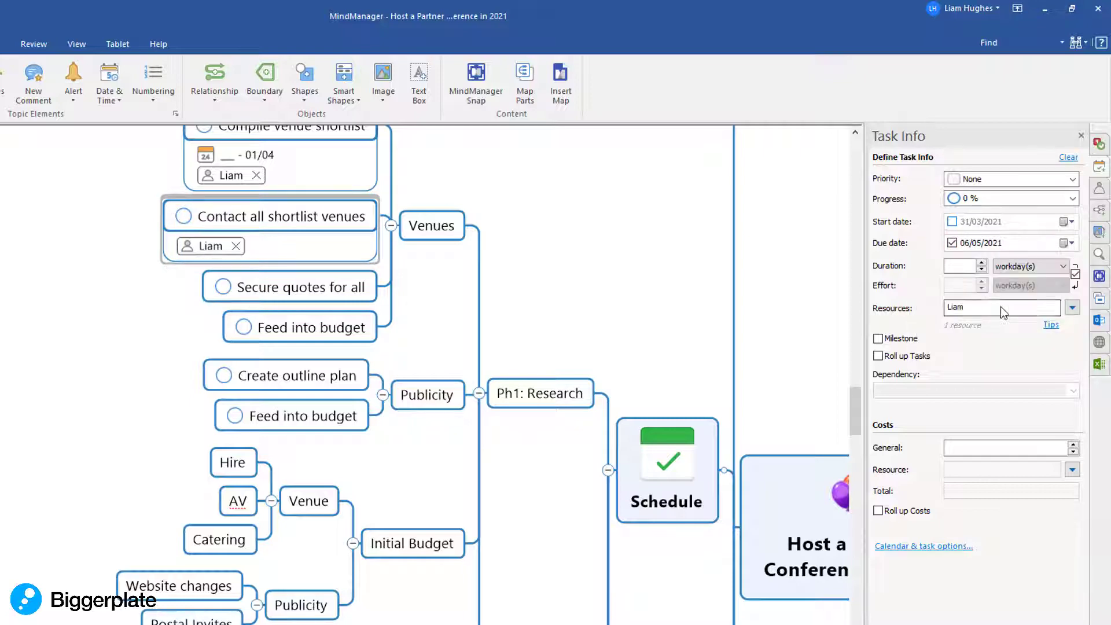
left_click_drag(572, 307, 580, 397)
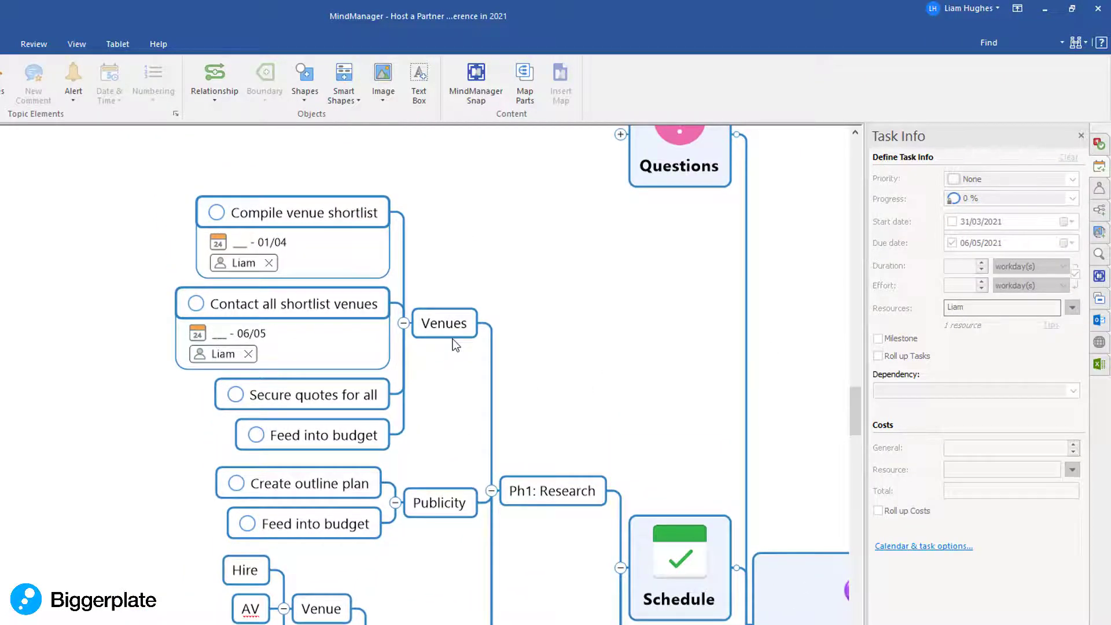
- Roll up task data into Venues and mark Compile venue shortlist 100% complete
left_click(455, 331)
left_click(904, 357)
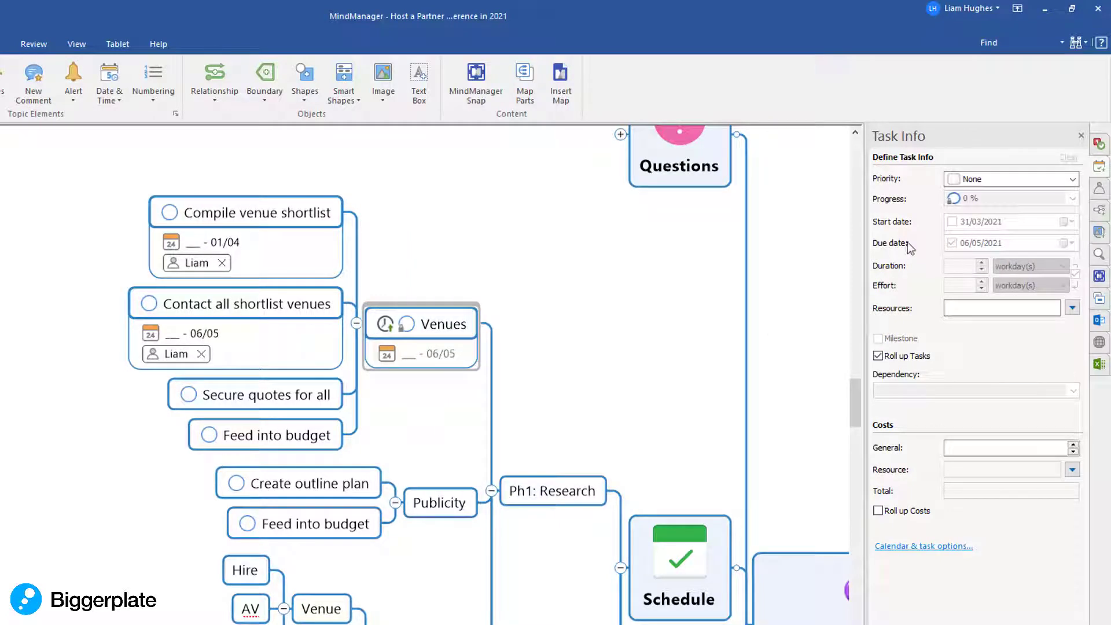
left_click(169, 213)
left_click(169, 213)
left_click(171, 215)
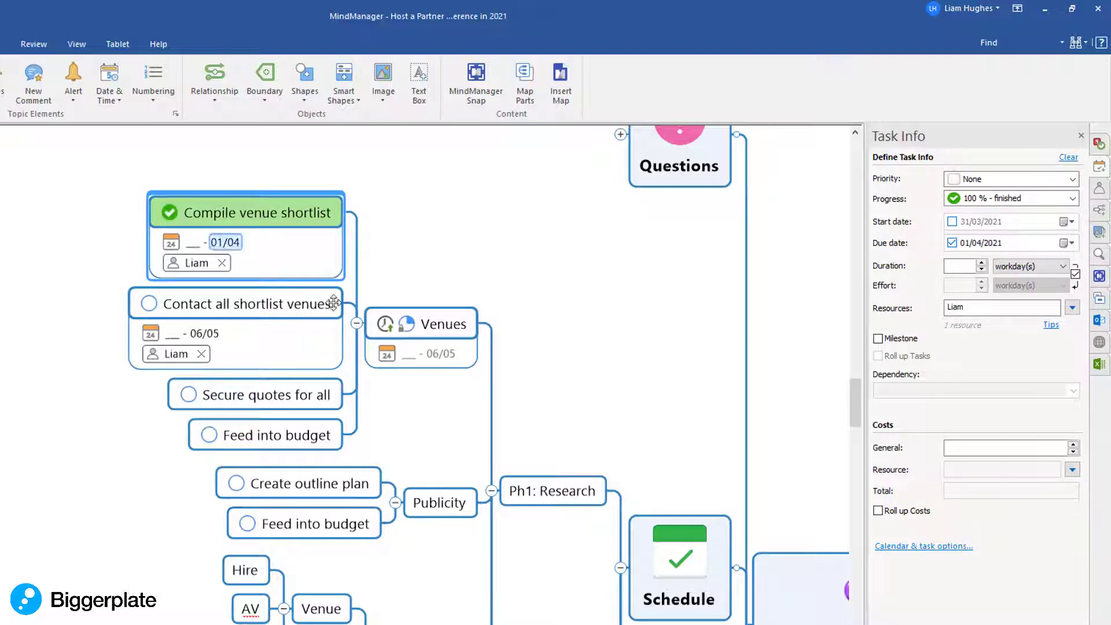
- Roll up progress and dates into Ph1: Research, then select the Initial Budget branch
left_click(560, 480)
left_click(879, 355)
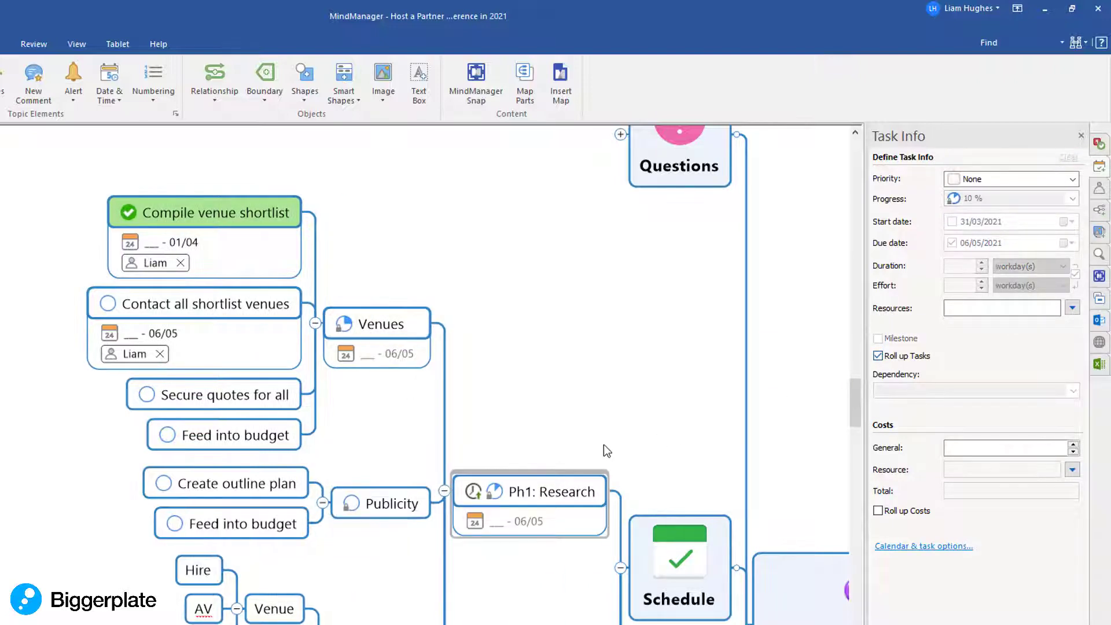
left_click(580, 447)
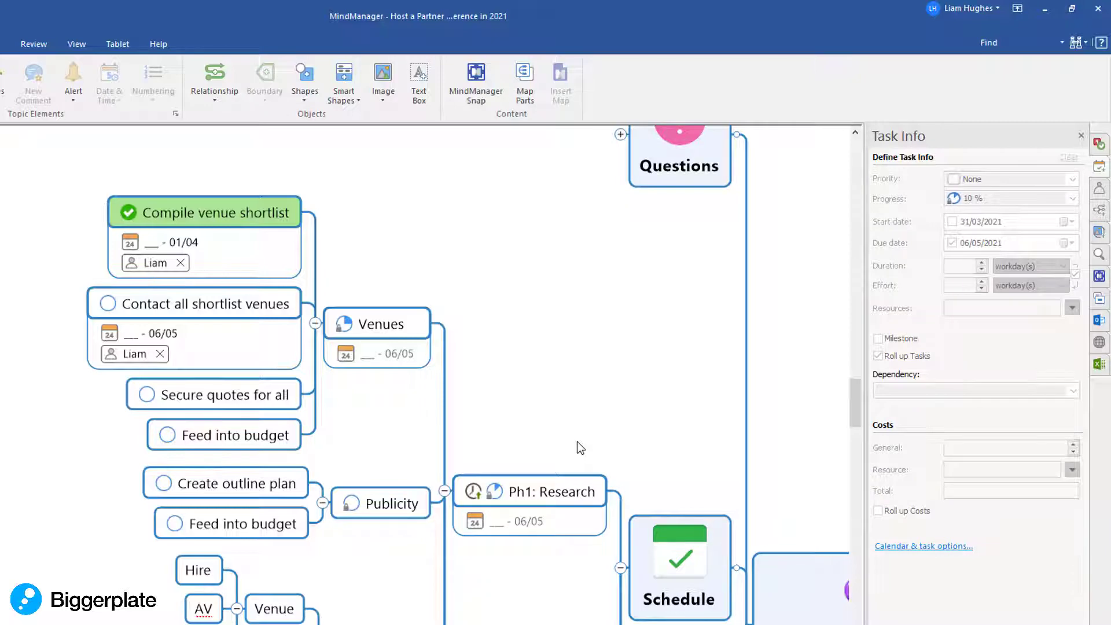
left_click_drag(571, 434, 686, 254)
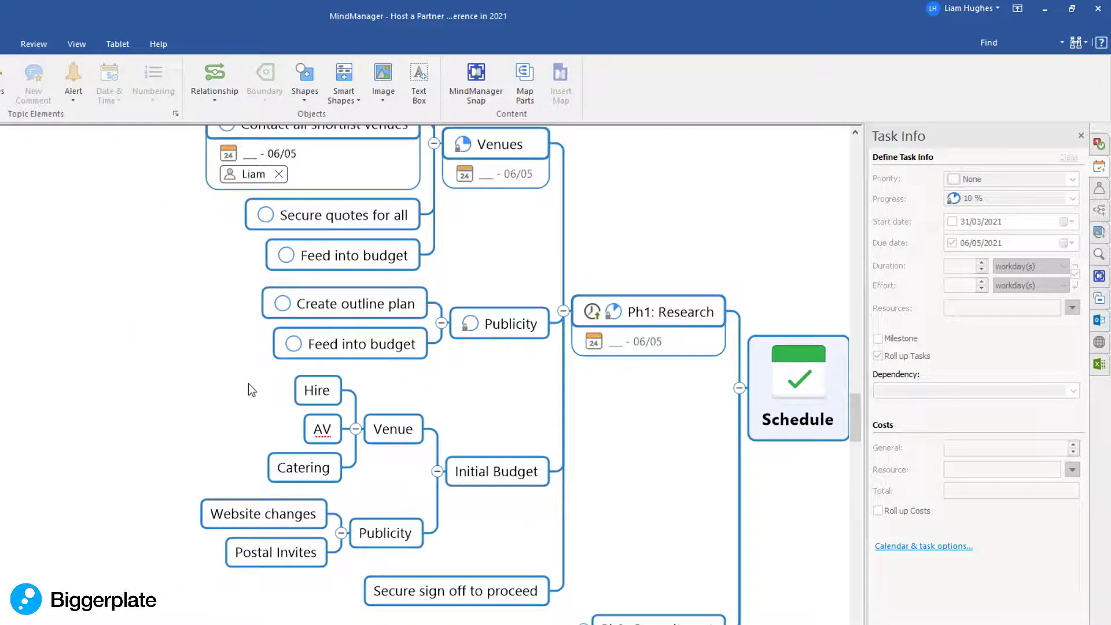
left_click_drag(245, 380, 497, 543)
- Turn on cost roll-up for Initial Budget and give Postal Invites a £100 cost
left_click(494, 537)
left_click(295, 551)
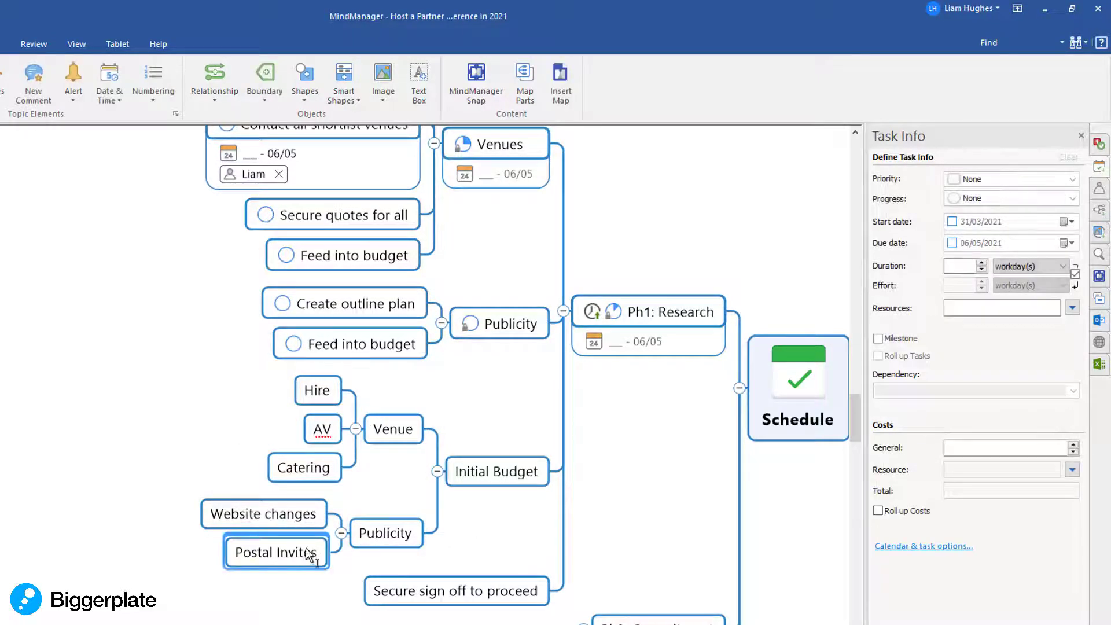
left_click(470, 472)
left_click(878, 510)
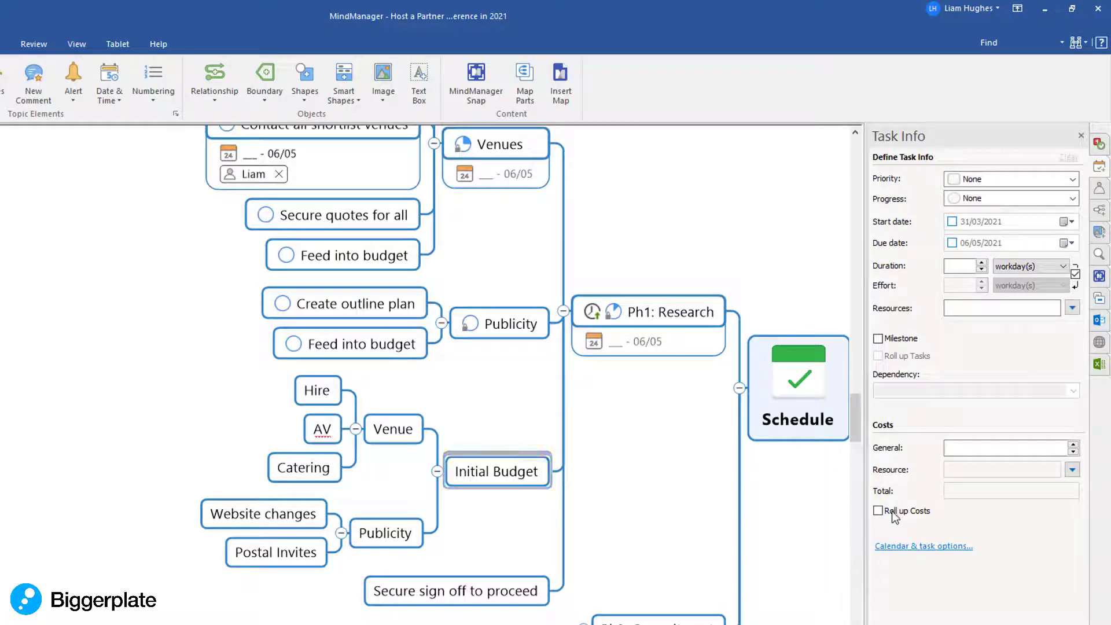
left_click(279, 557)
left_click(958, 448)
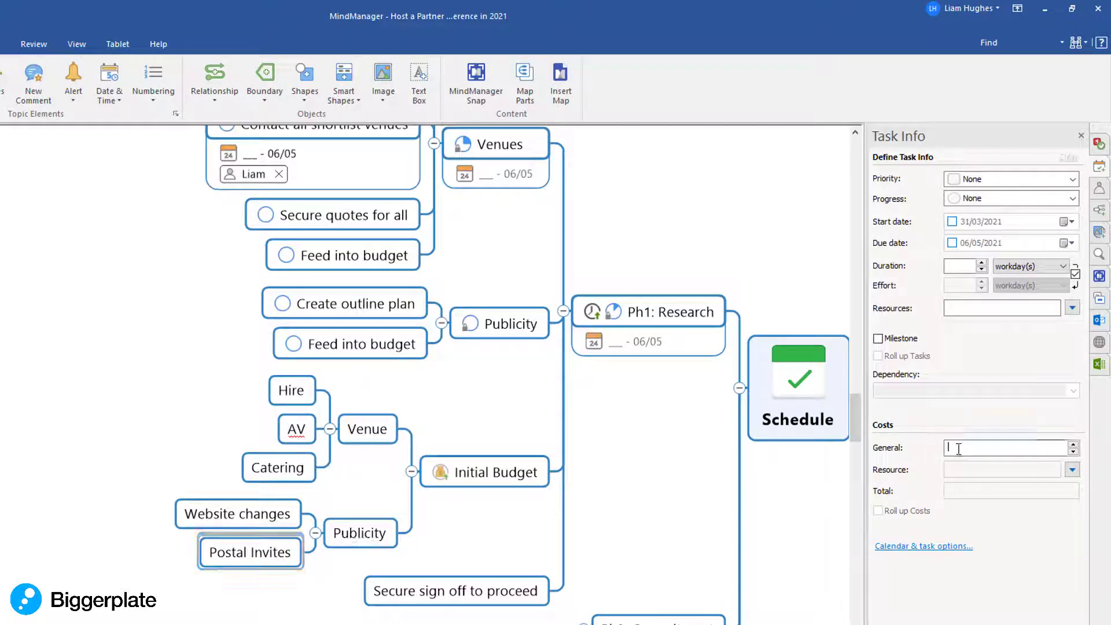
type("100")
key("Return")
- Enter costs for Website changes £2,000, Hire £50,000 and AV £5,000
left_click(249, 499)
left_click(961, 454)
type("2000")
key("Return")
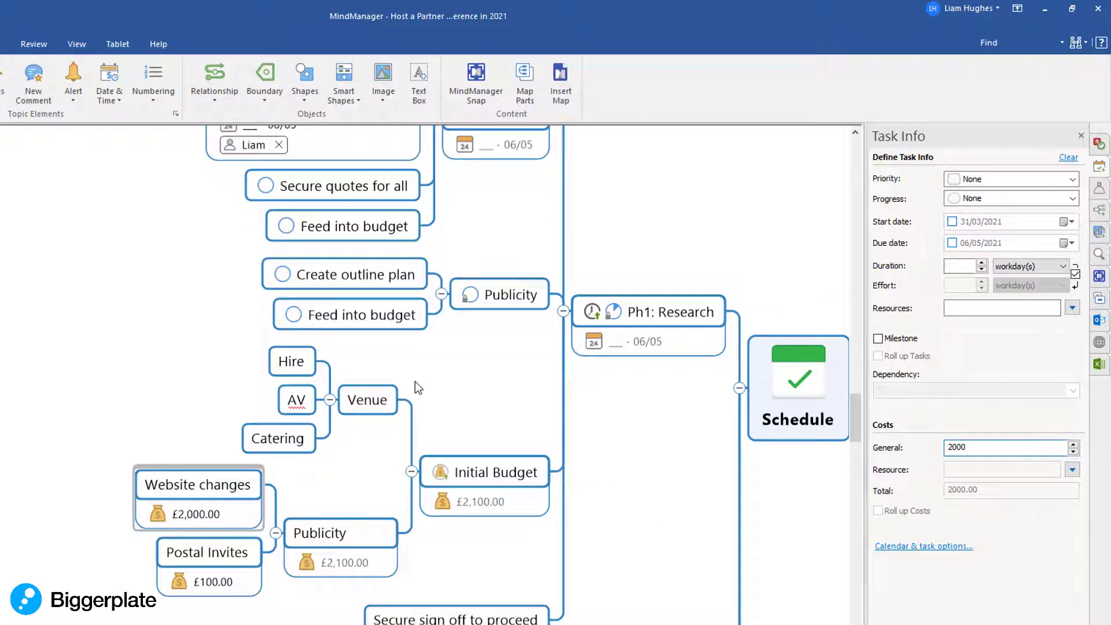
left_click(285, 362)
left_click(986, 448)
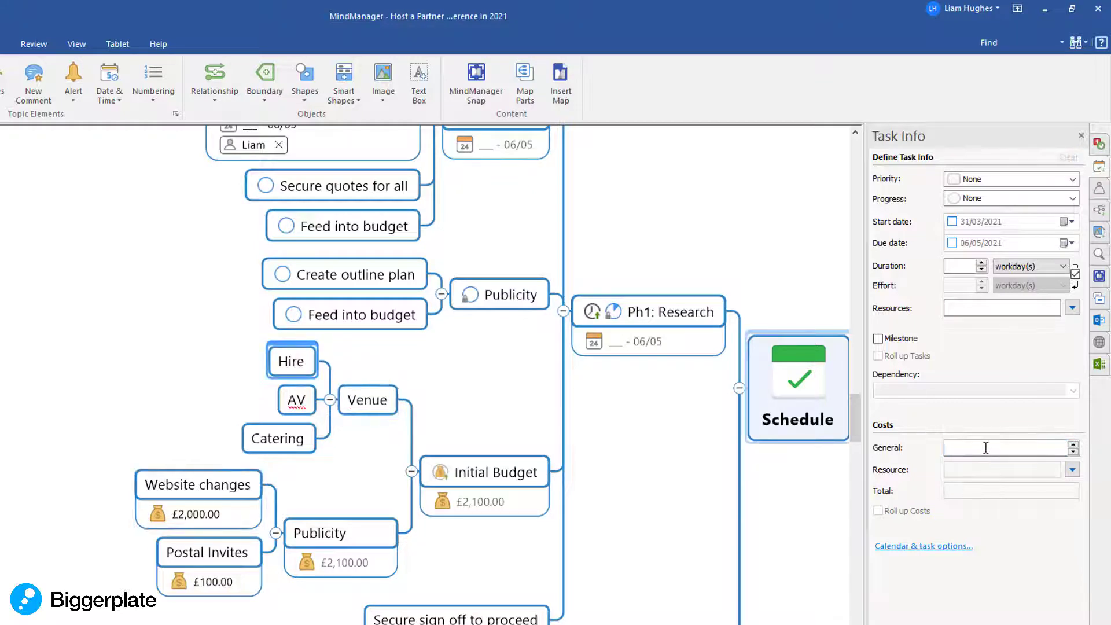
type("50000")
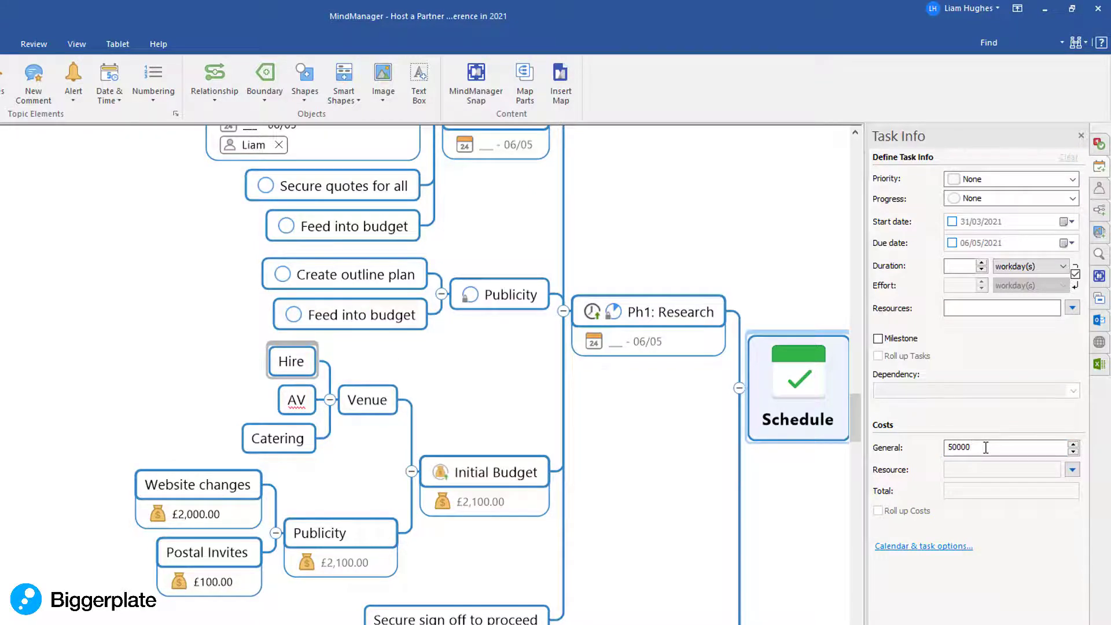
key("Return")
left_click(236, 408)
left_click(974, 448)
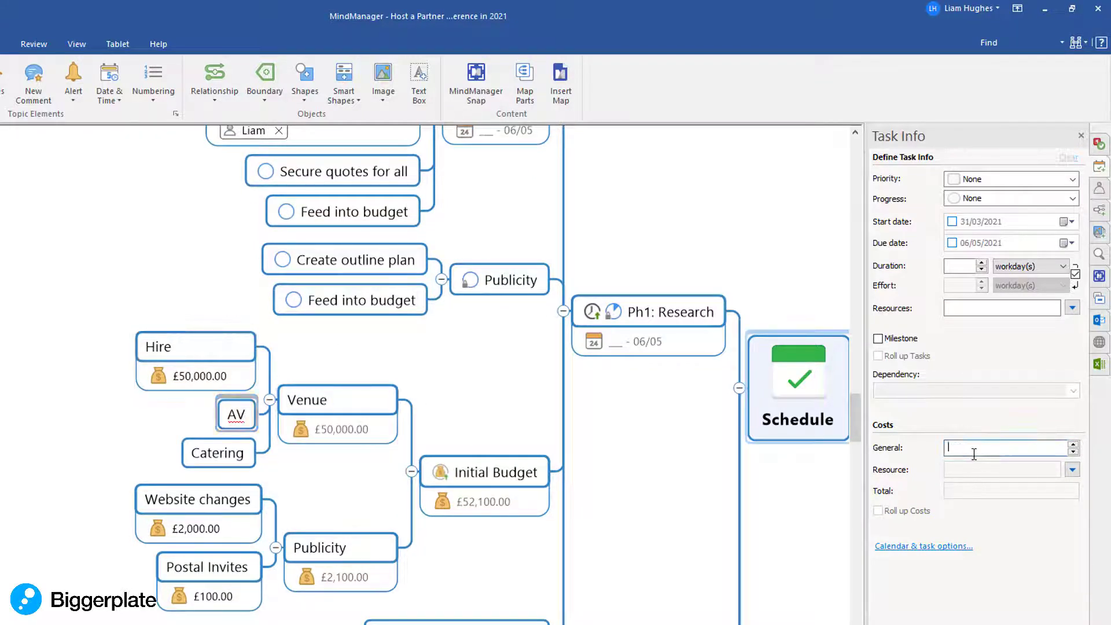
type("5000")
key("Return")
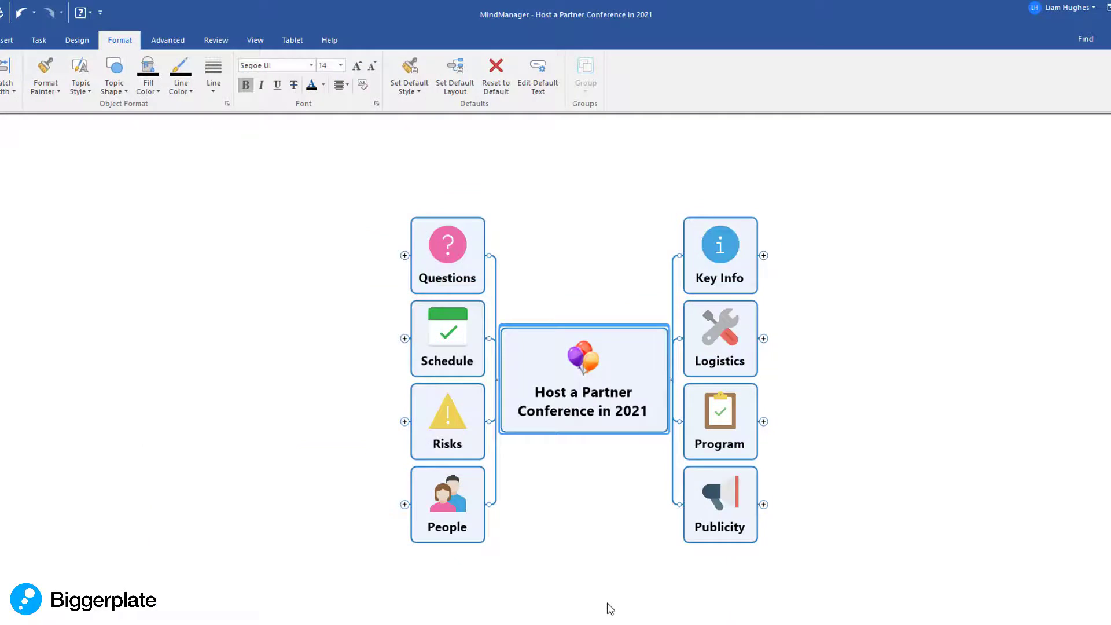
- Expand the Schedule topic to reveal its phase subtopics
scroll(611, 609, "up", 3)
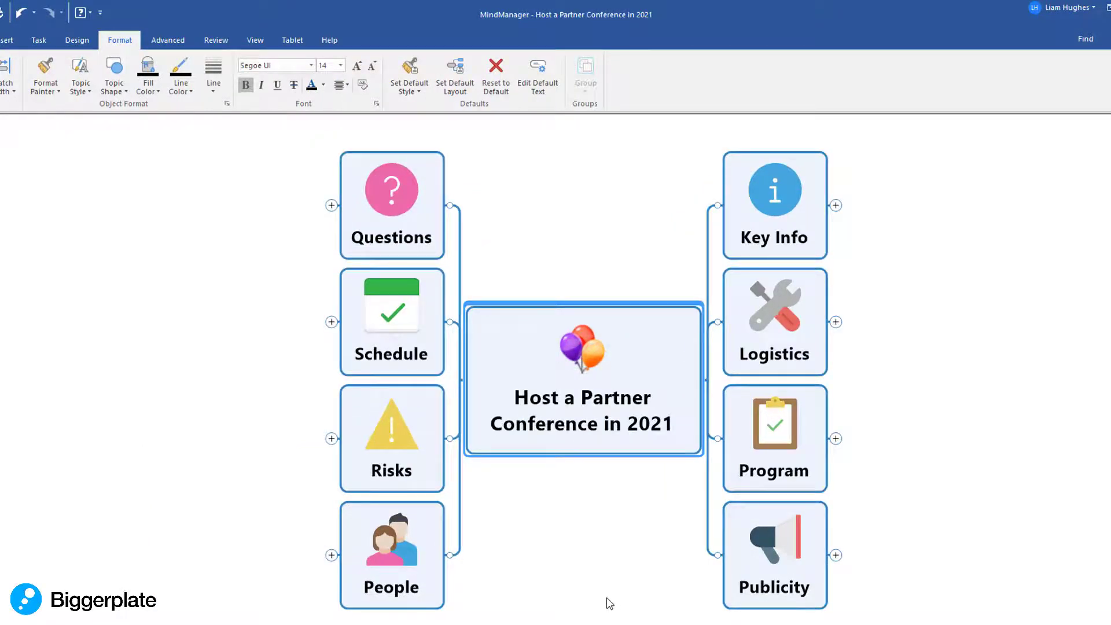
left_click(406, 338)
key("ctrl+d")
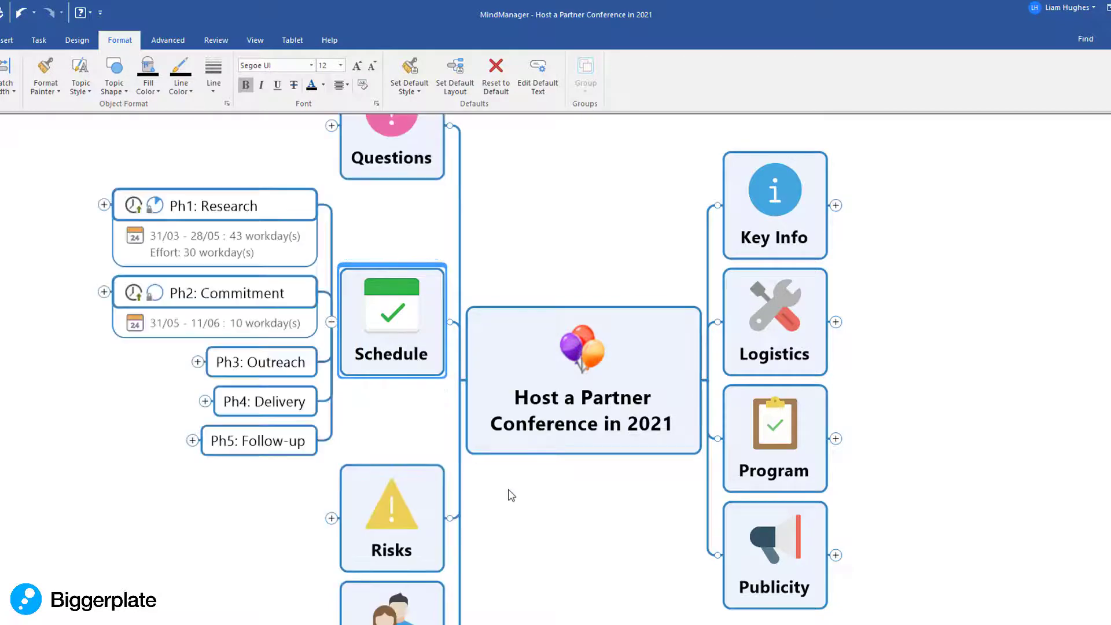
- Marquee-select the five phases, Ph1: Research through Ph5: Follow-up
left_click_drag(525, 525, 802, 524)
scroll(802, 523, "up", 1)
left_click_drag(650, 410, 665, 477)
scroll(665, 477, "up", 2)
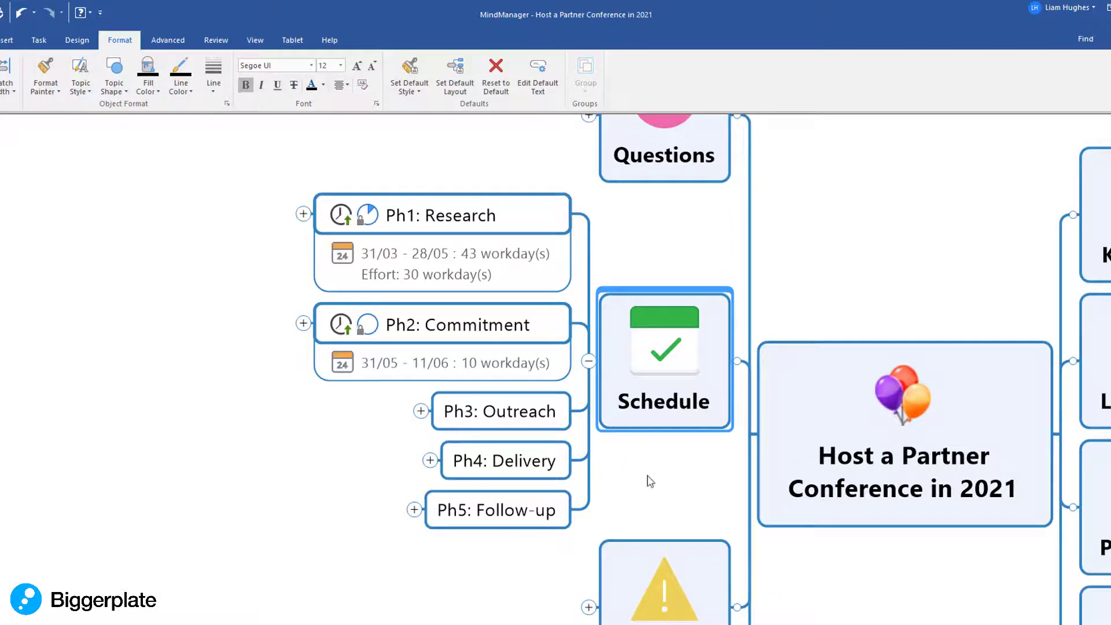
left_click_drag(308, 144, 520, 546)
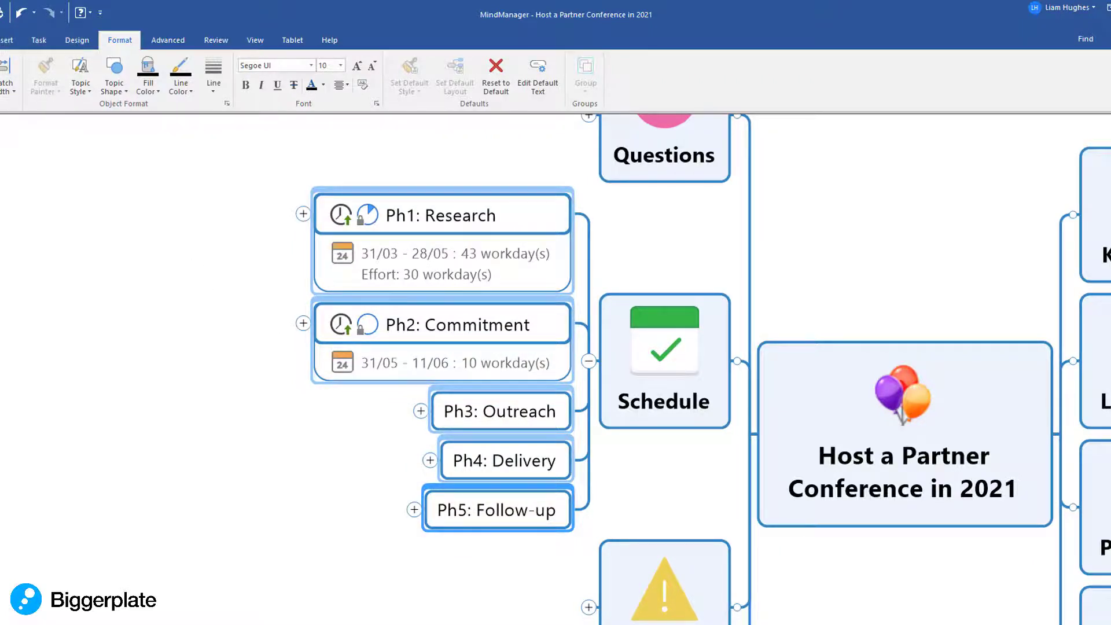
- Paste the copied phases into a new map and rename its central topic 'Project Schedule'
key("ctrl+n")
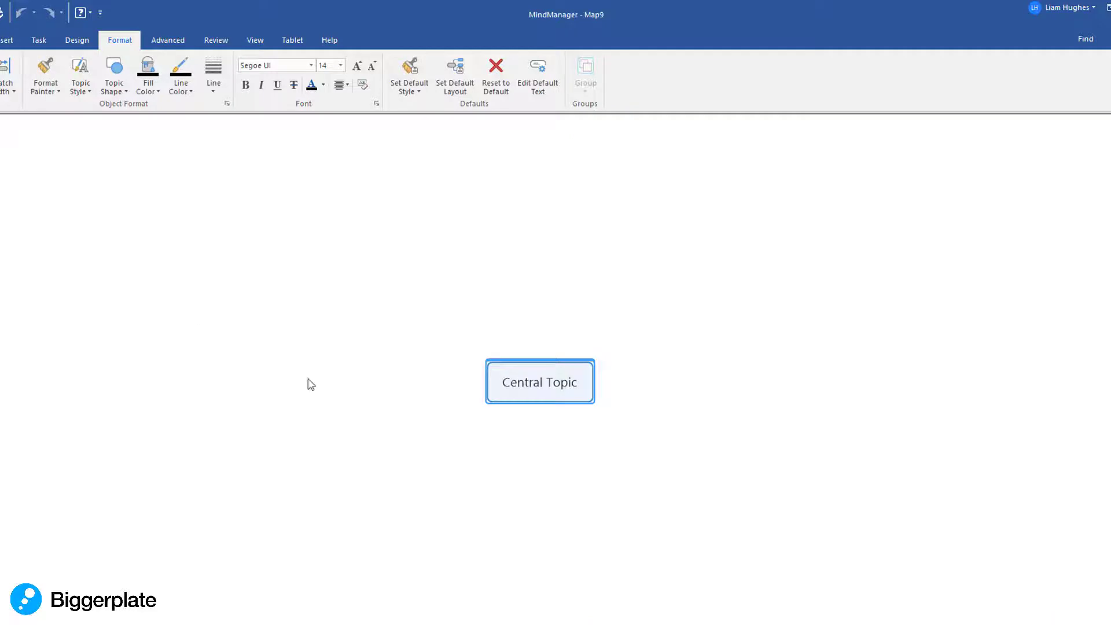
key("ctrl+v")
left_click(521, 394)
type("Project Schedule")
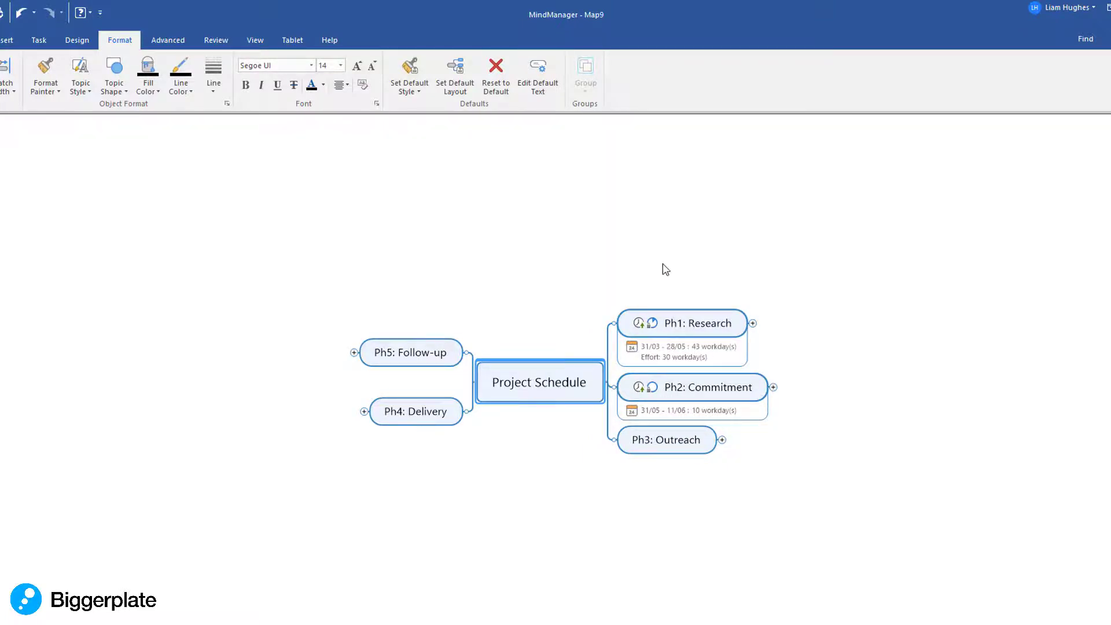
- Select the Project Schedule central topic and bring up the map layout styles list
scroll(565, 258, "up", 3)
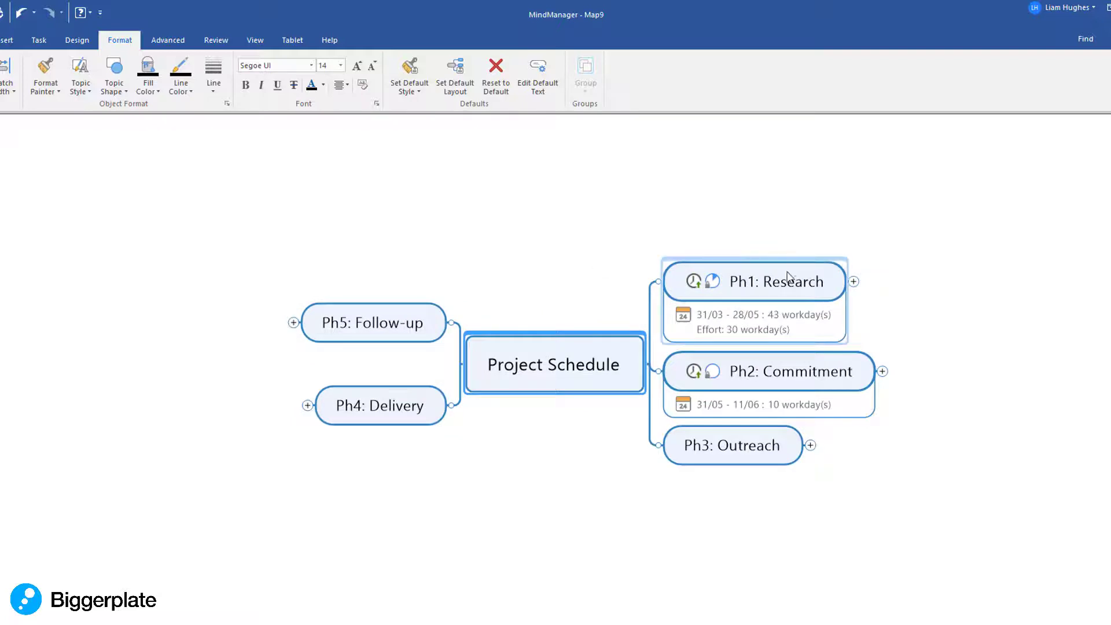
left_click(364, 411)
left_click(372, 335)
left_click(548, 368)
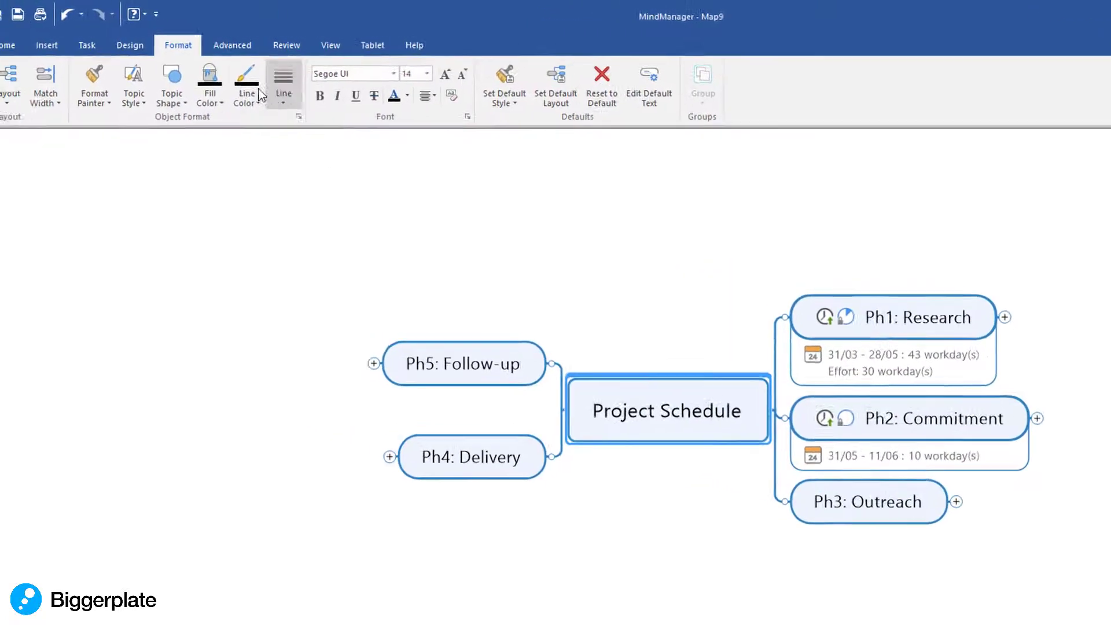
left_click(72, 119)
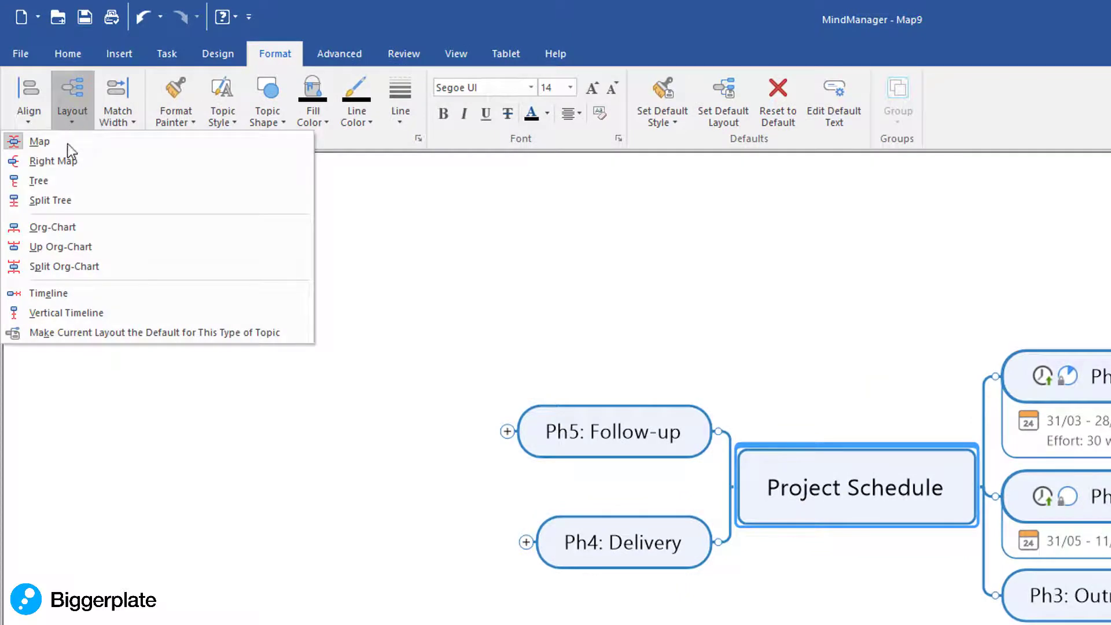
- Apply the Org-Chart layout and expand Ph1: Research, Ph2: Commitment and Venues
left_click(40, 228)
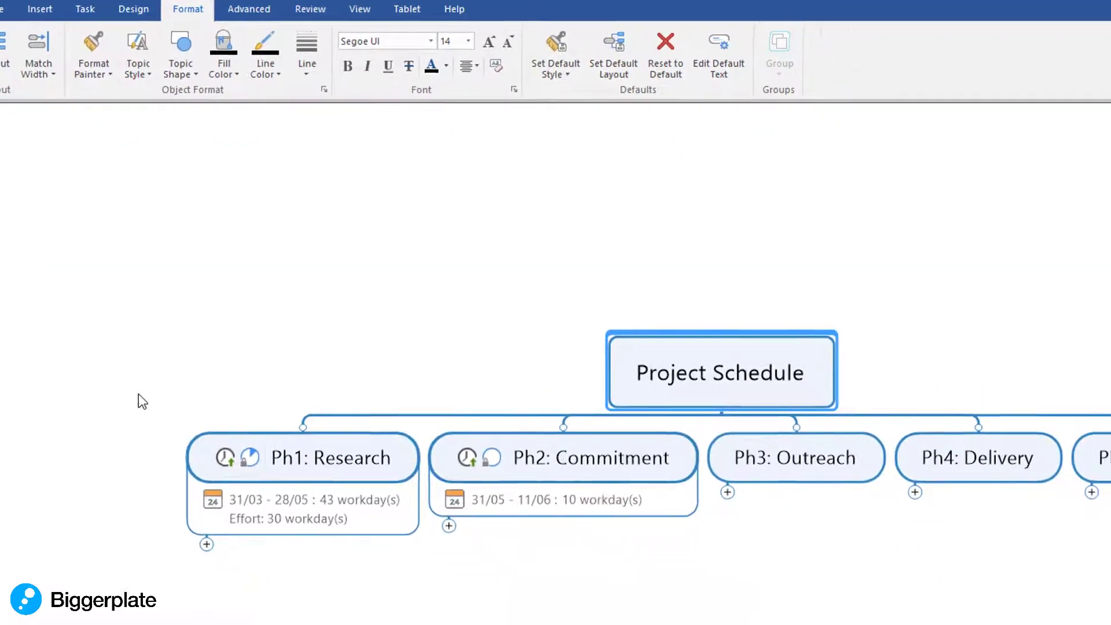
left_click(408, 527)
key("ctrl+d")
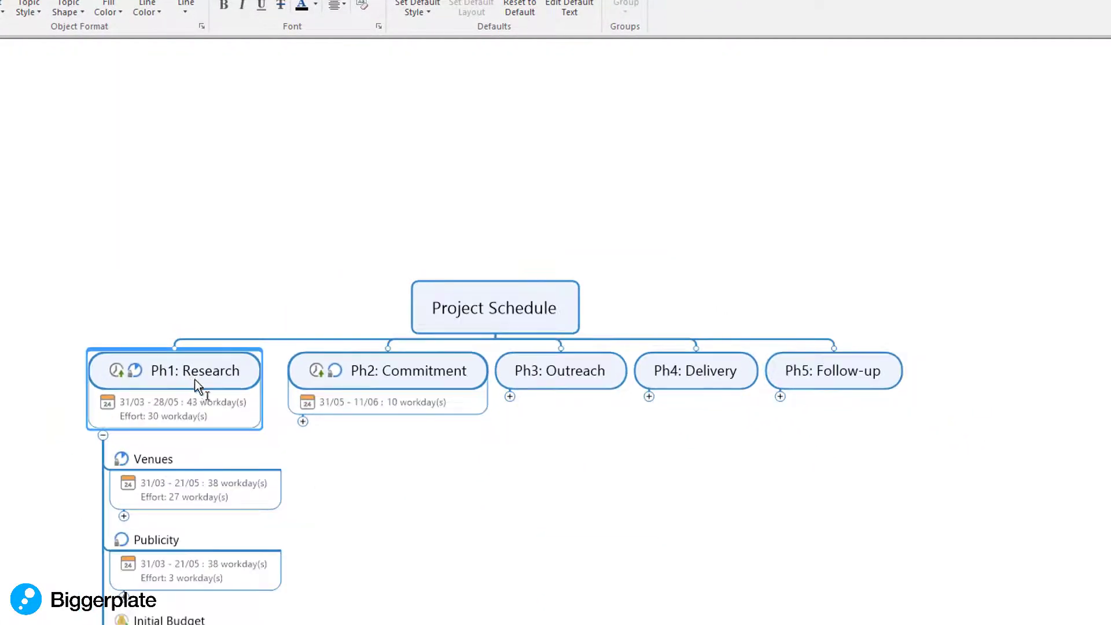
left_click(380, 200)
key("F3")
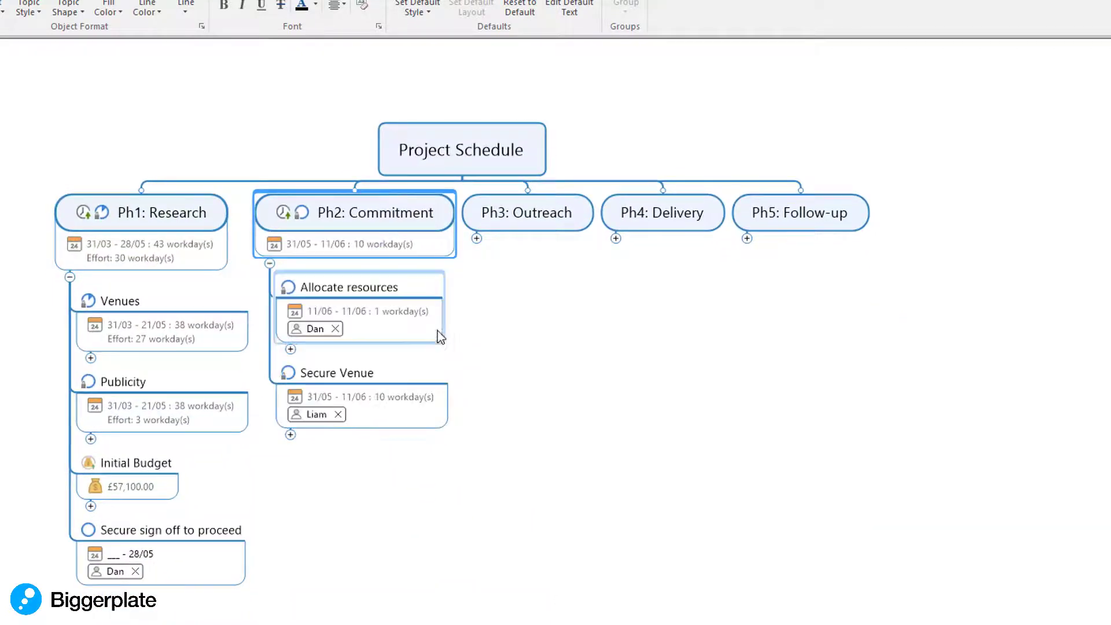
left_click(164, 300)
key("F3")
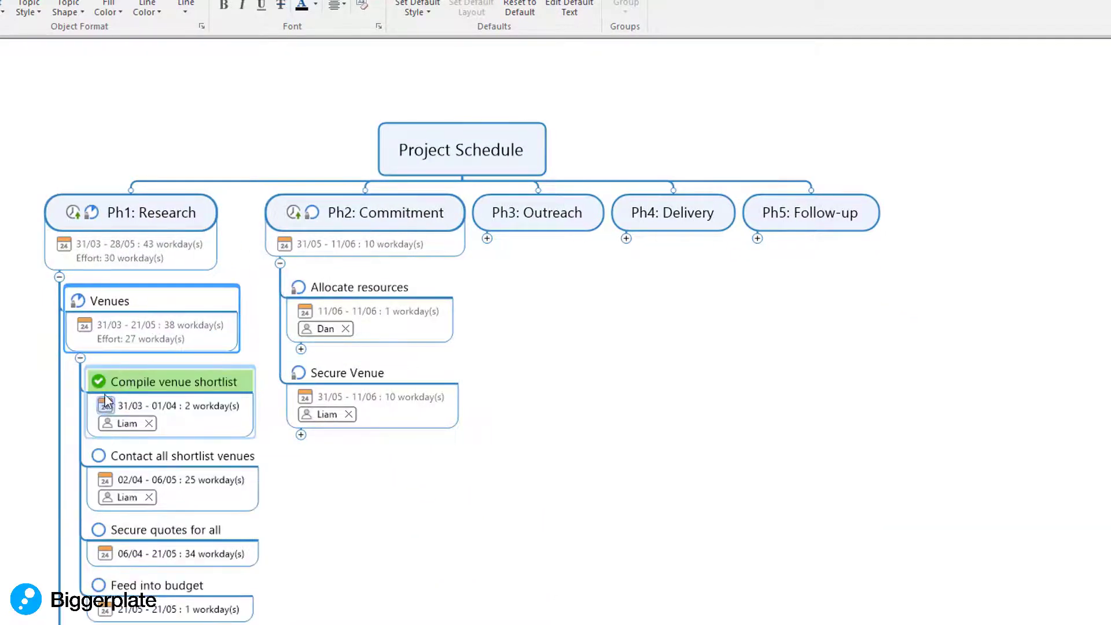
- Mark the Contact all shortlist venues and Secure quotes for all tasks complete
left_click(98, 456)
left_click(97, 457)
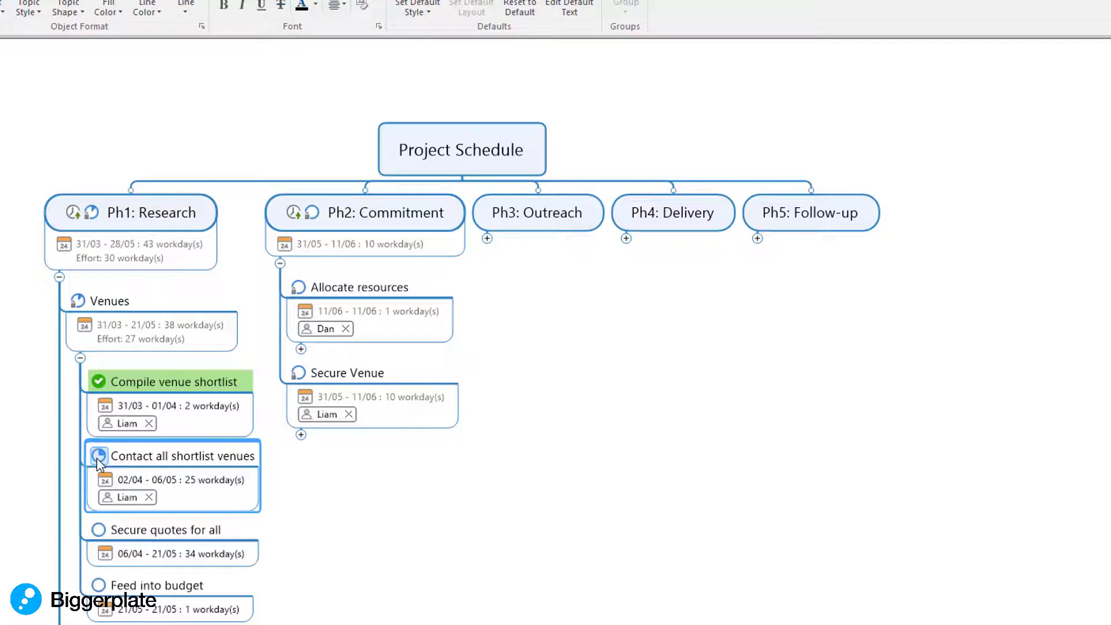
left_click(96, 458)
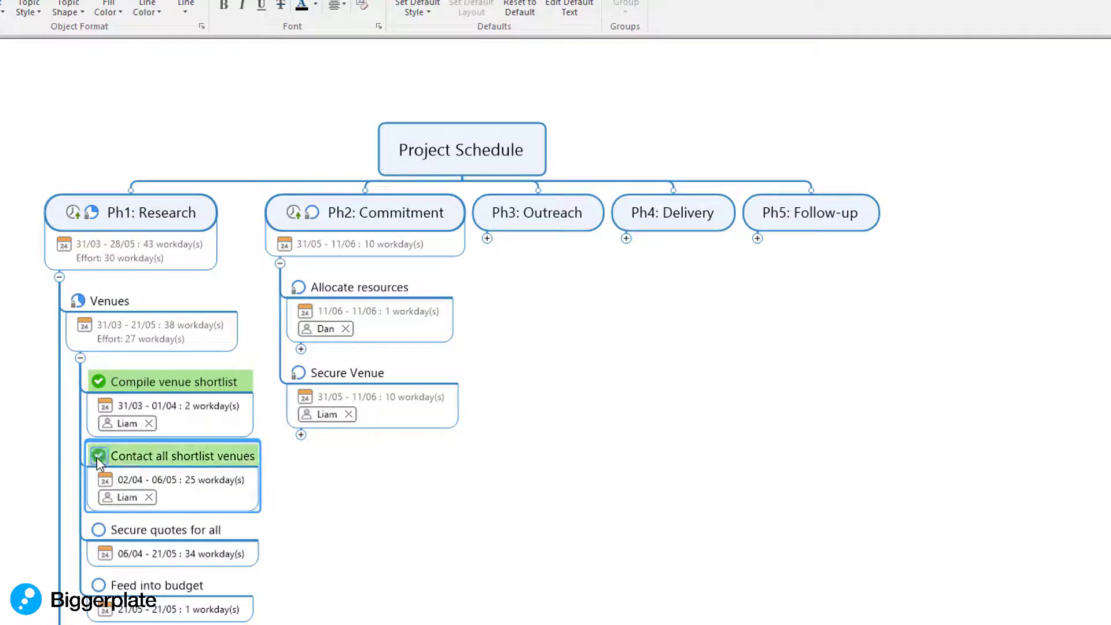
left_click(40, 481)
left_click_drag(41, 482, 33, 418)
scroll(33, 412, "down", 2)
left_click_drag(385, 509, 403, 434)
left_click(93, 390)
left_click(93, 390)
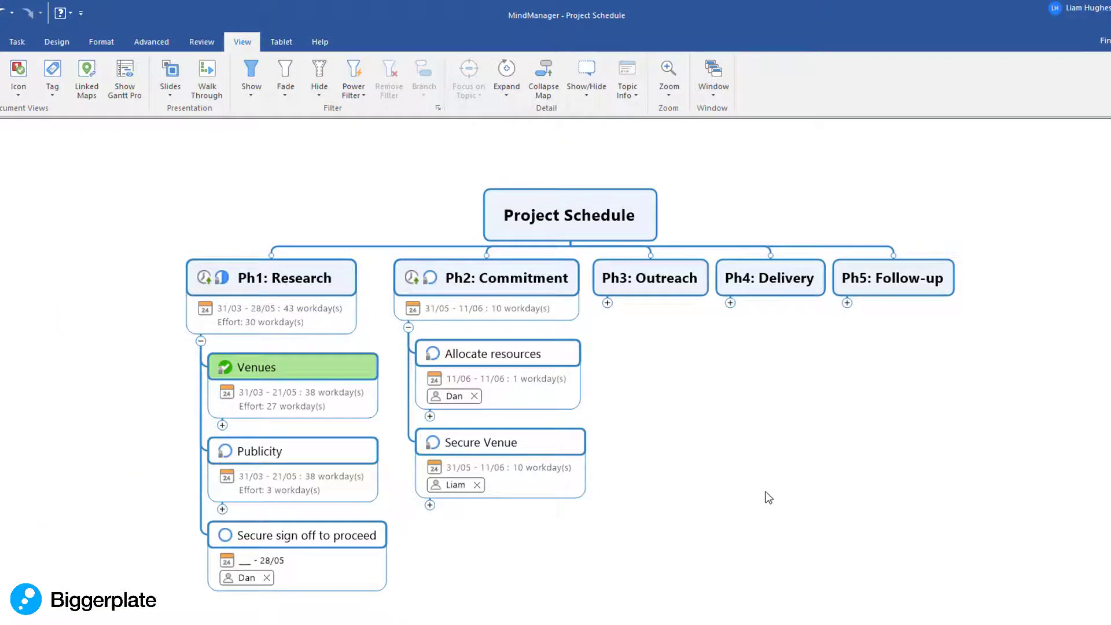
- Show the Project Schedule map in the Gantt Pro timeline chart
left_click(573, 227)
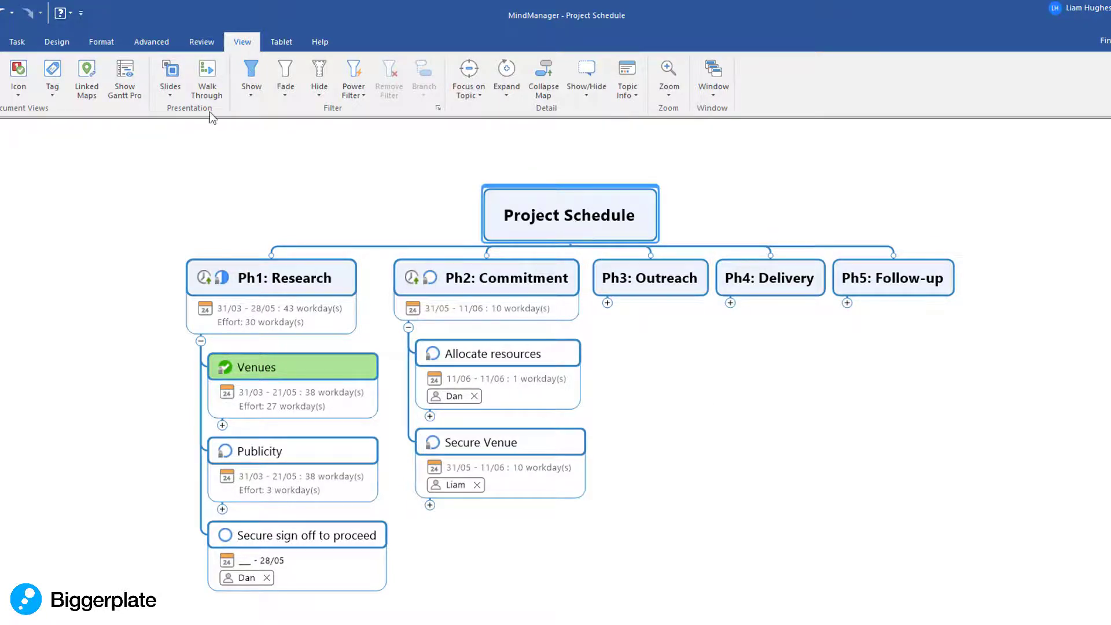
left_click(0, 41)
left_click(253, 44)
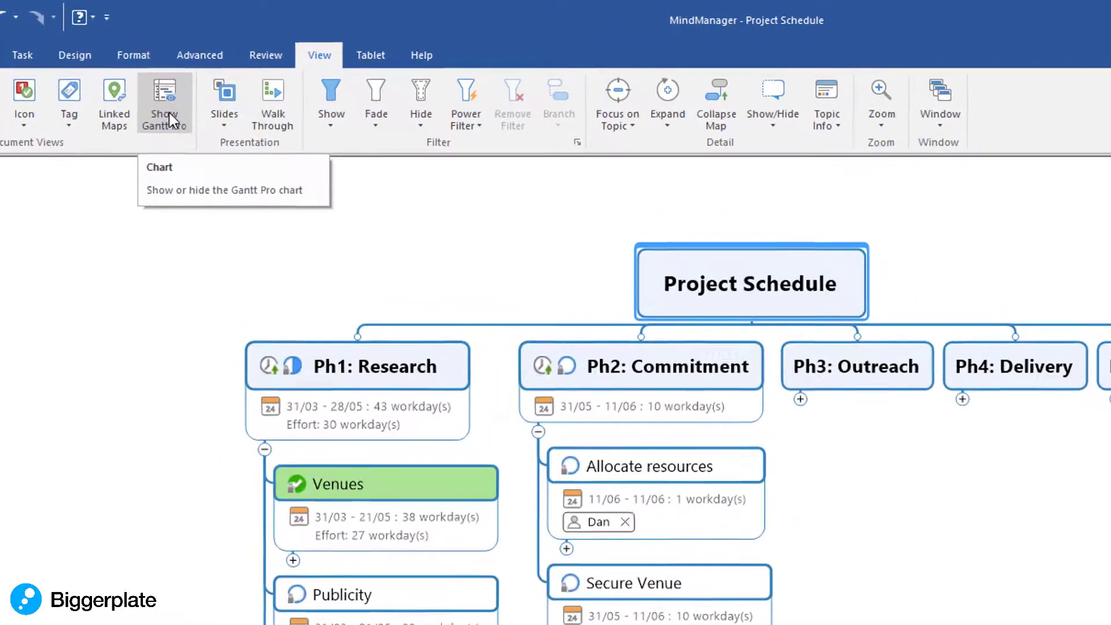
left_click(171, 110)
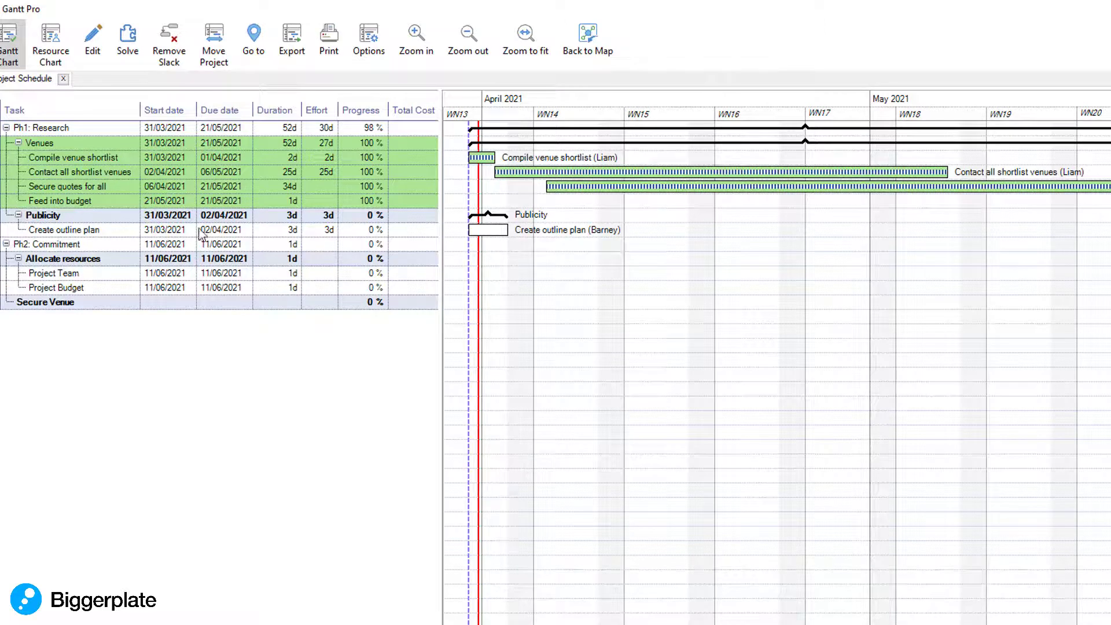
- Shorten the Contact all shortlist venues bar to 16 days, due 23/04/2021
left_click(362, 232)
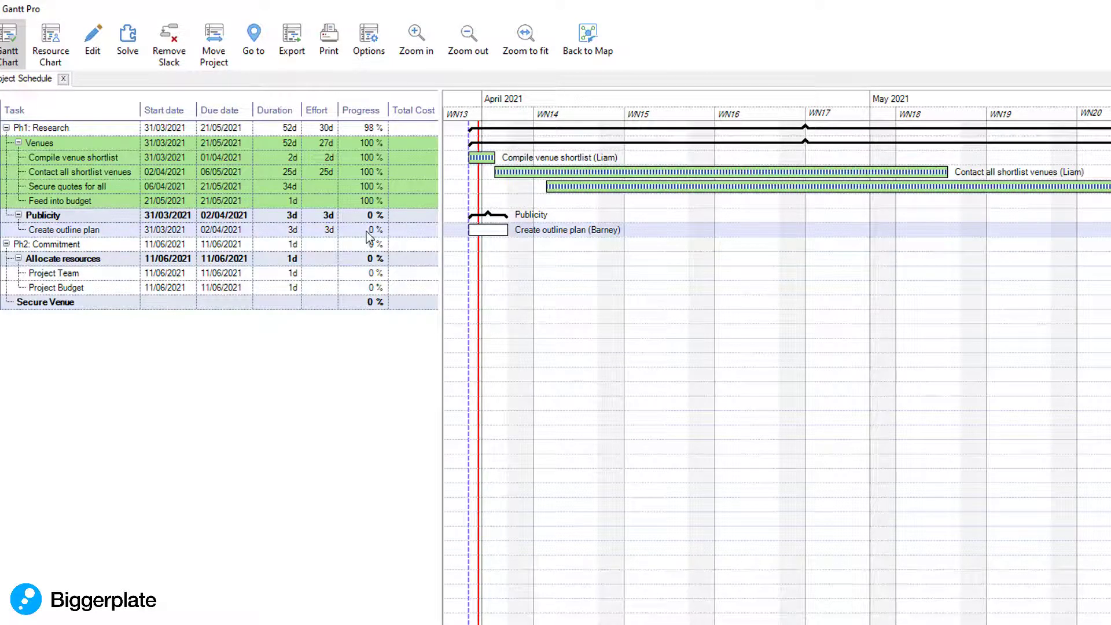
left_click(480, 230)
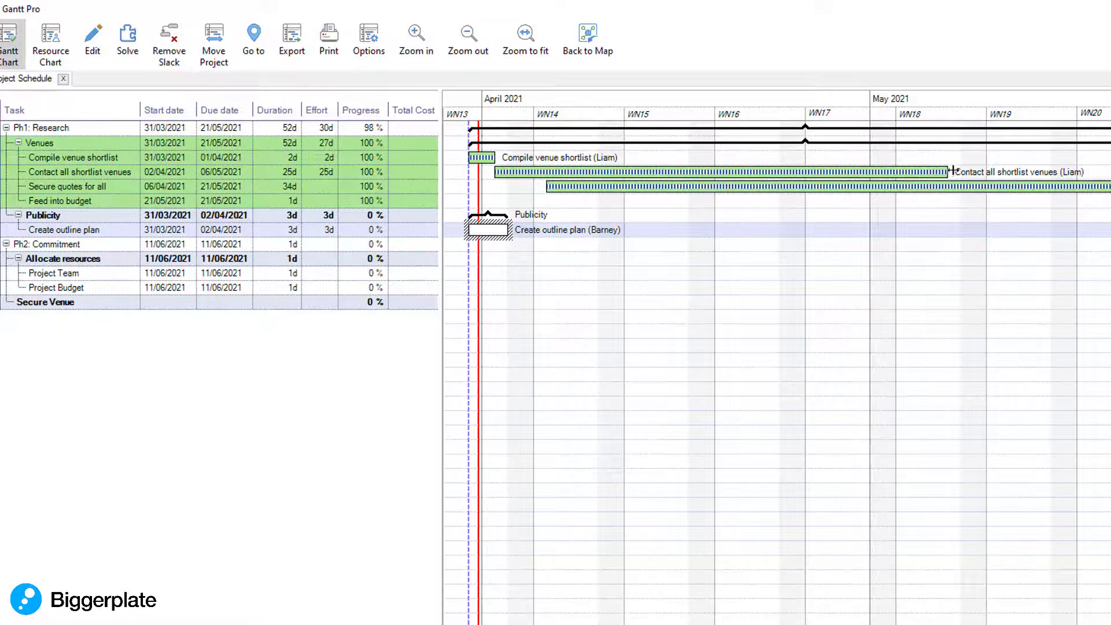
left_click_drag(945, 171, 781, 172)
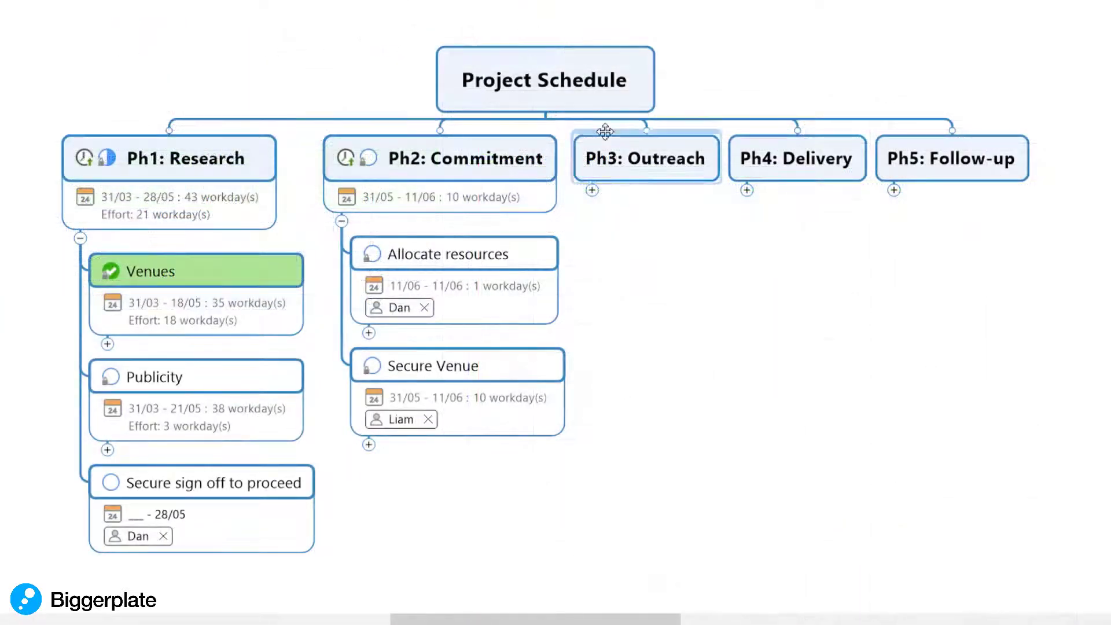
- Collapse Ph2: Commitment and re-expand Ph1: Research, leaving Publicity collapsed
left_click(581, 84)
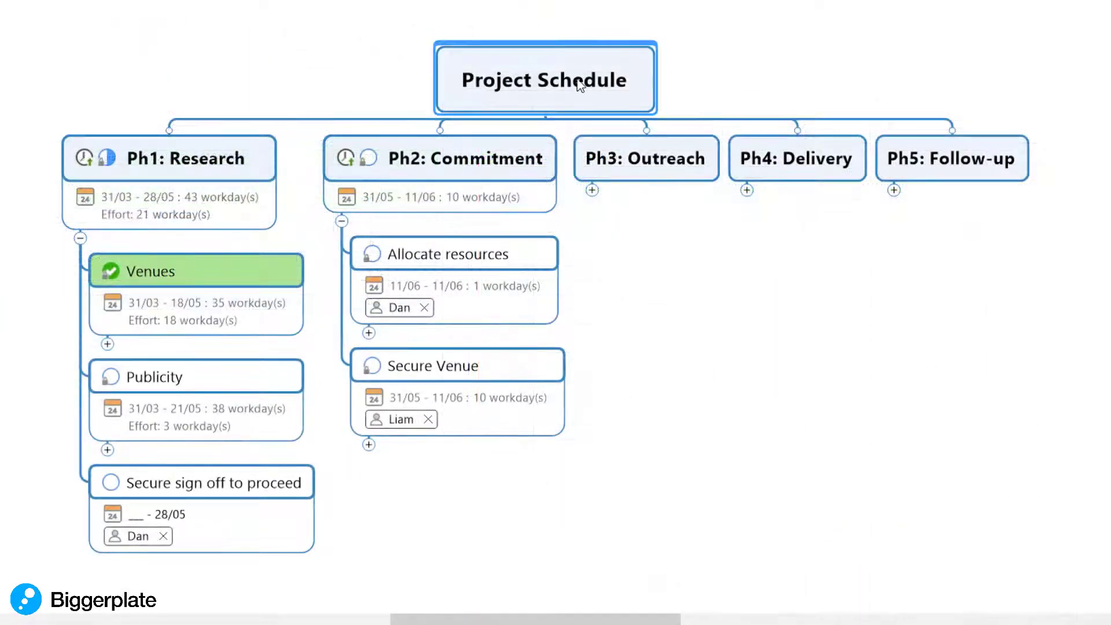
left_click(107, 159)
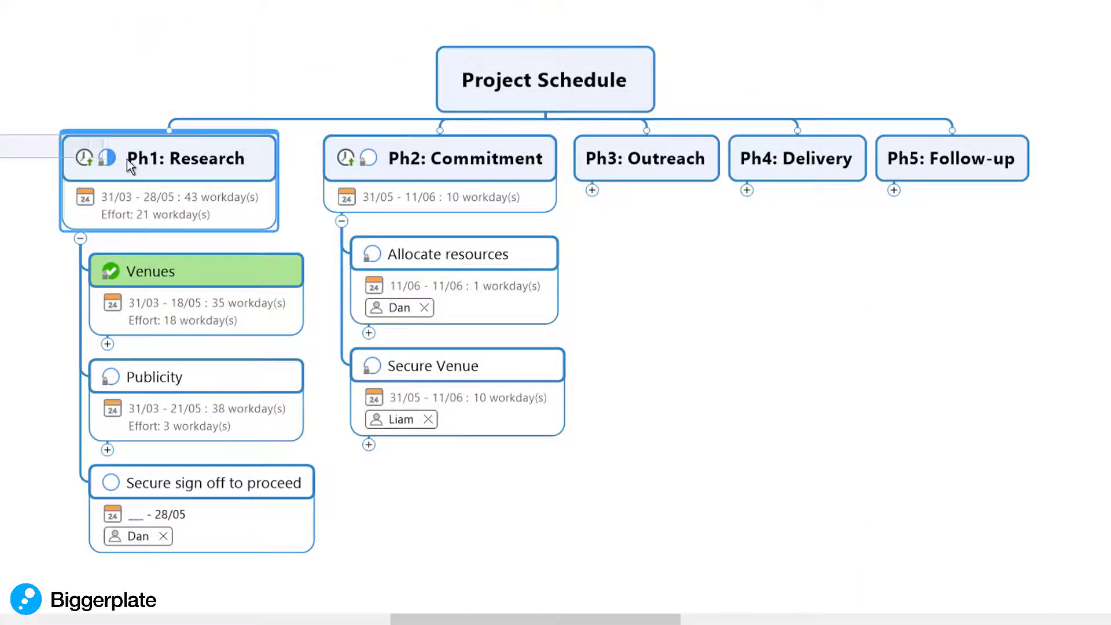
left_click(343, 168, "ctrl")
left_click(342, 221)
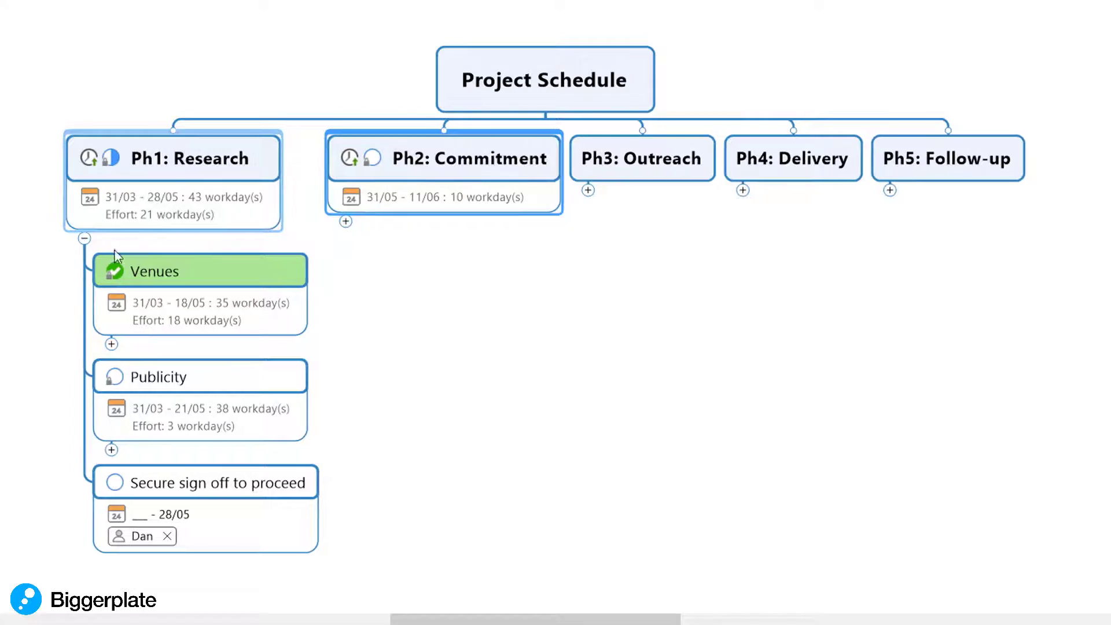
left_click(81, 238)
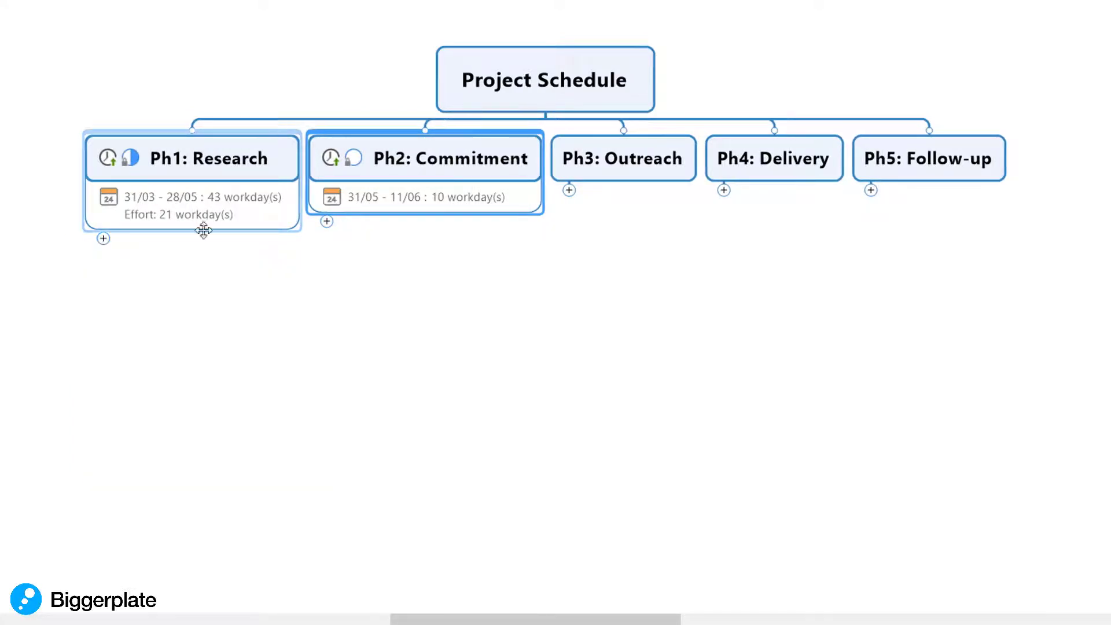
left_click(103, 238)
left_click(113, 450)
left_click(108, 450)
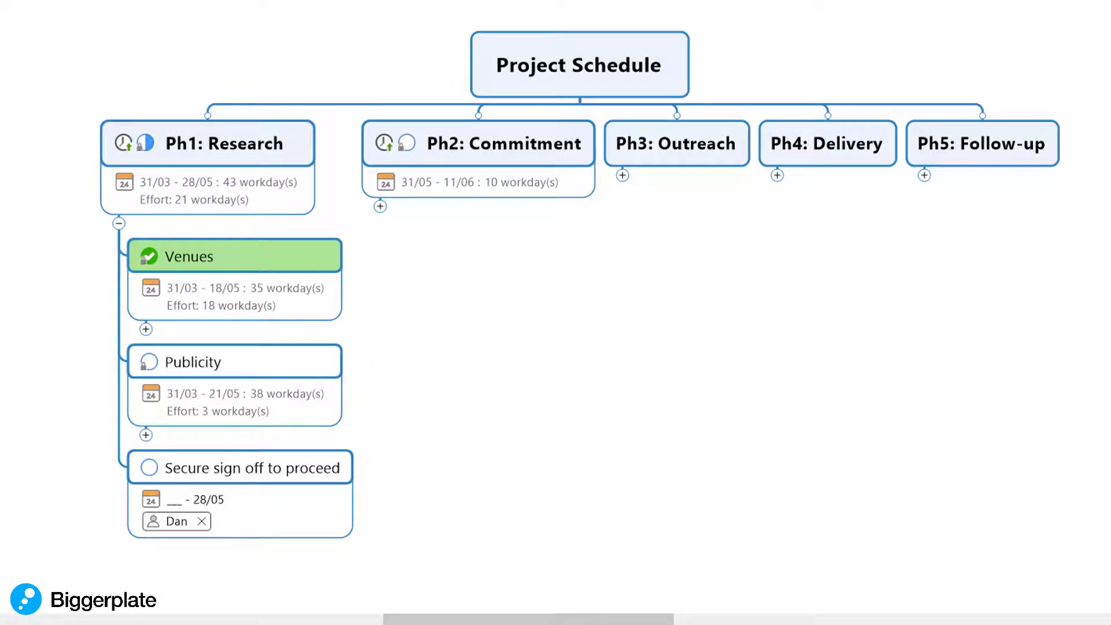
- Power Filter the map to topics assigned to Liam, then remove the filter
left_click(945, 624)
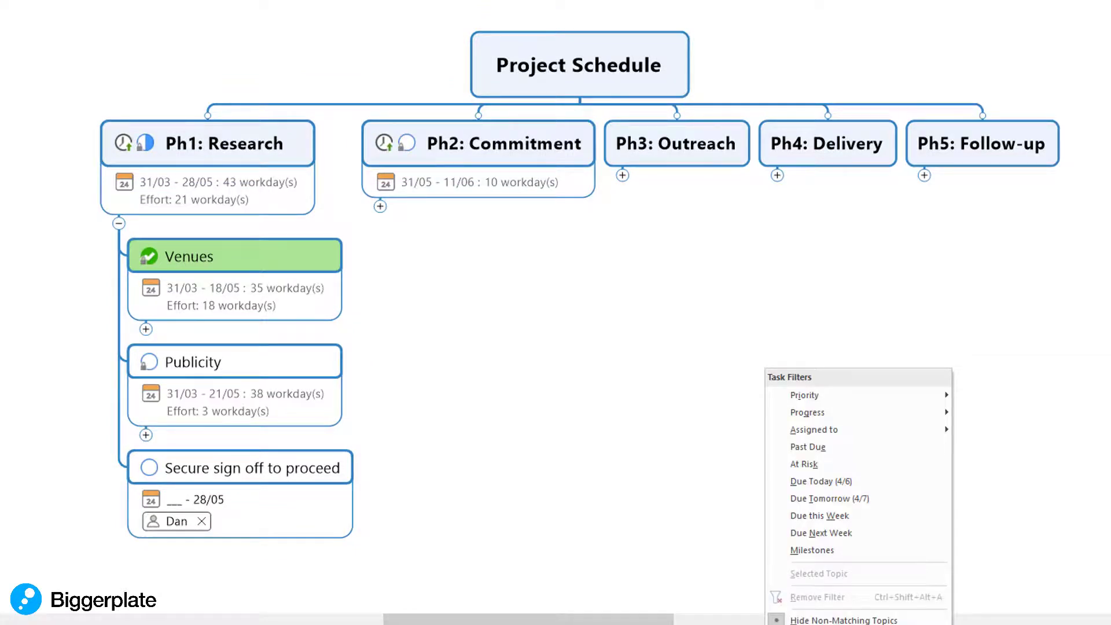
left_click(822, 624)
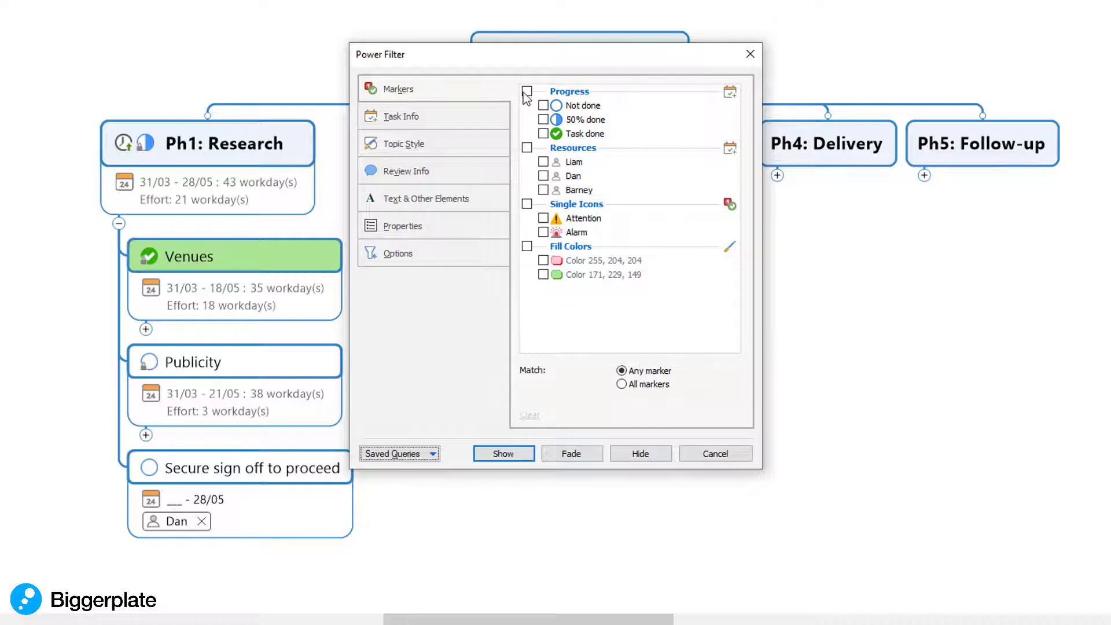
left_click(543, 163)
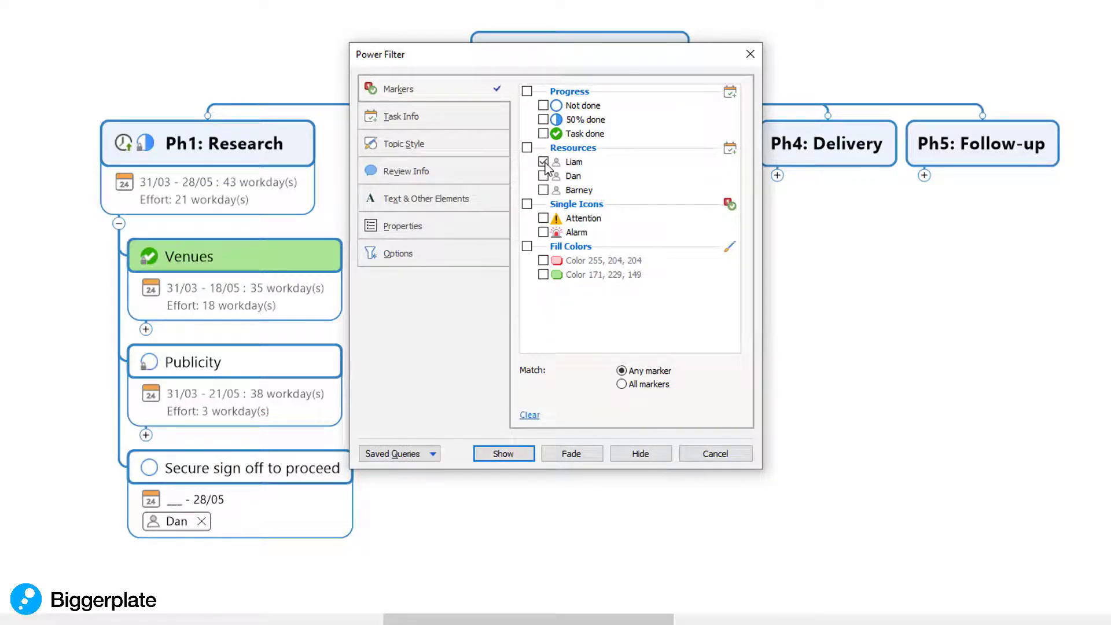
left_click(502, 453)
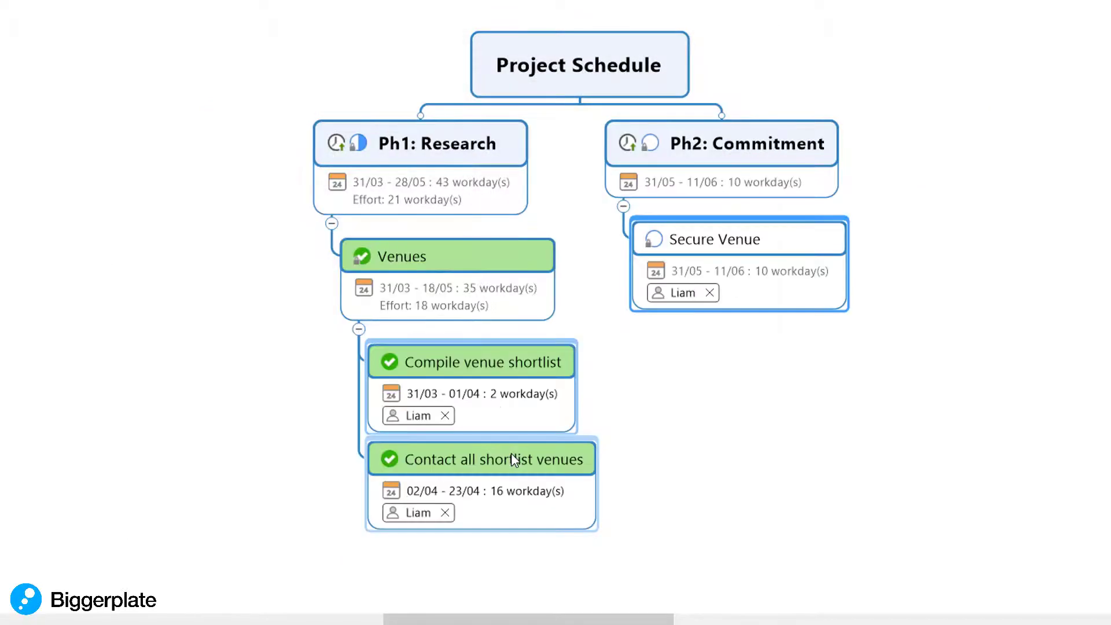
left_click(754, 439)
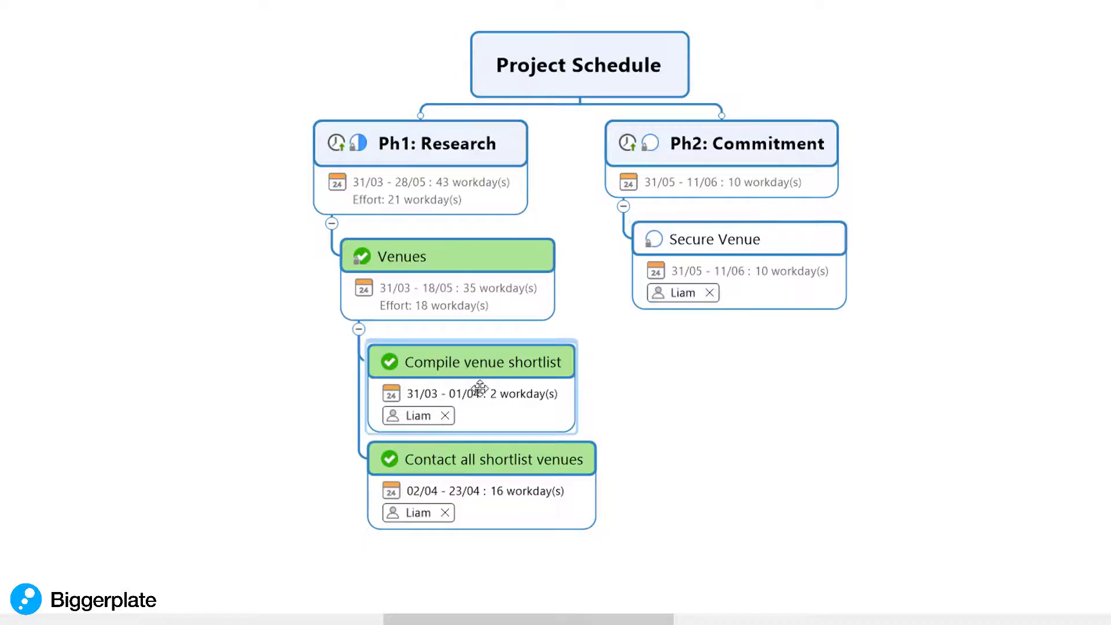
left_click(776, 624)
- Try the Past Due task filter, then a filter isolating Create outline plan
left_click(790, 624)
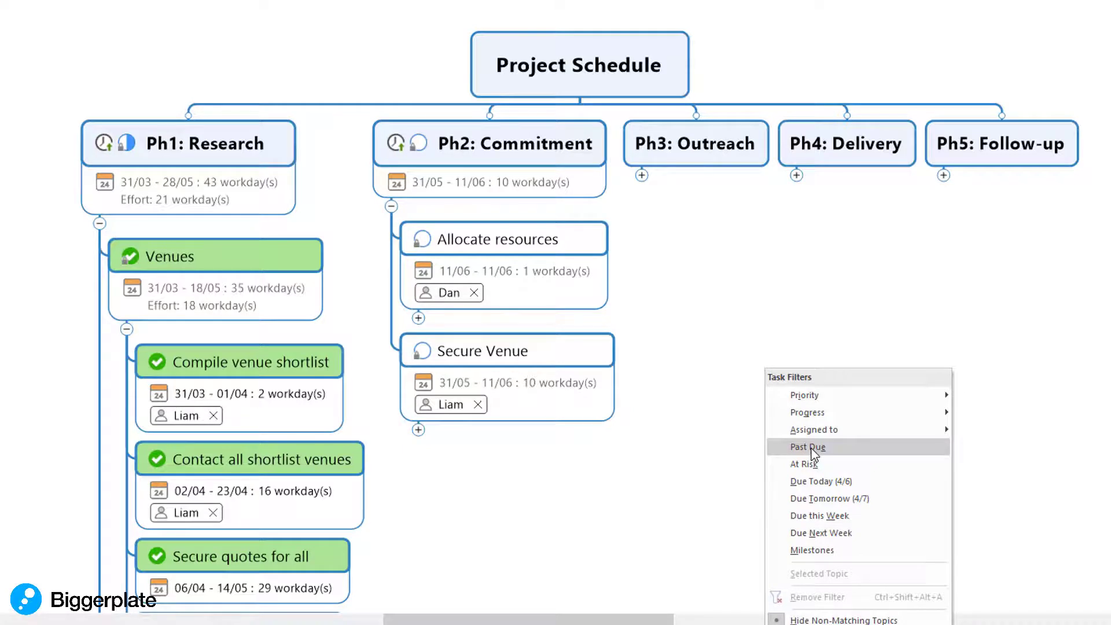
left_click(814, 515)
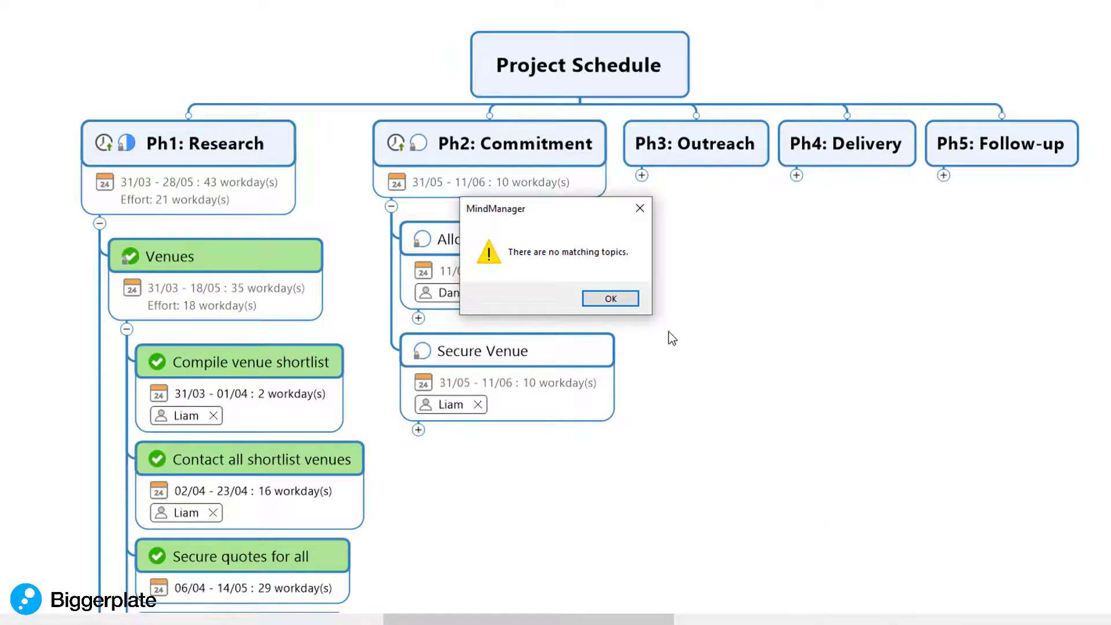
left_click(632, 299)
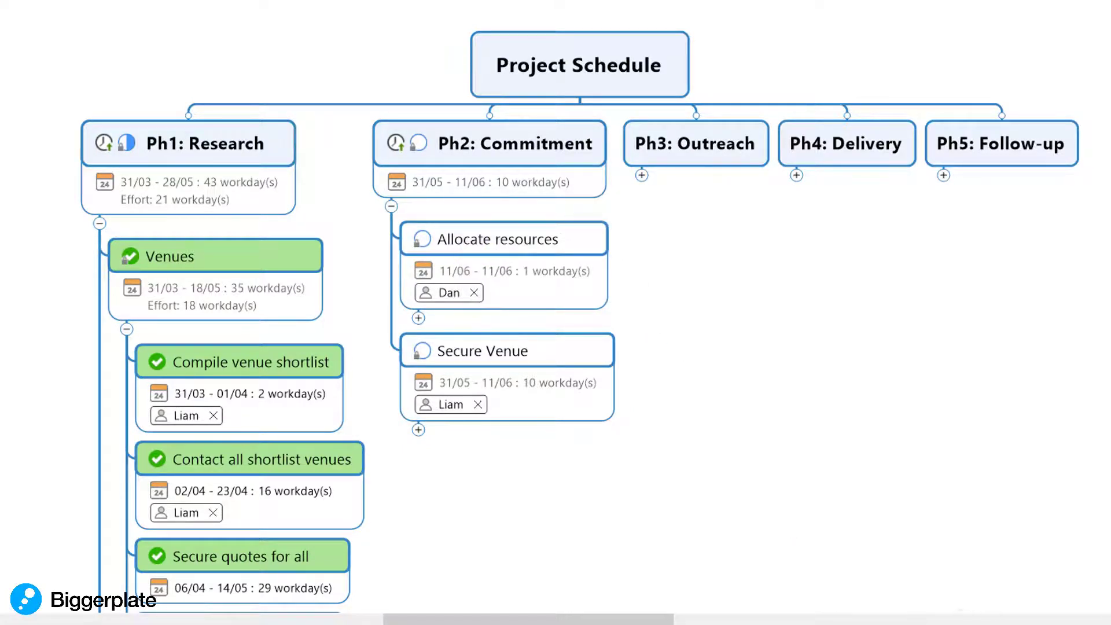
left_click(806, 452)
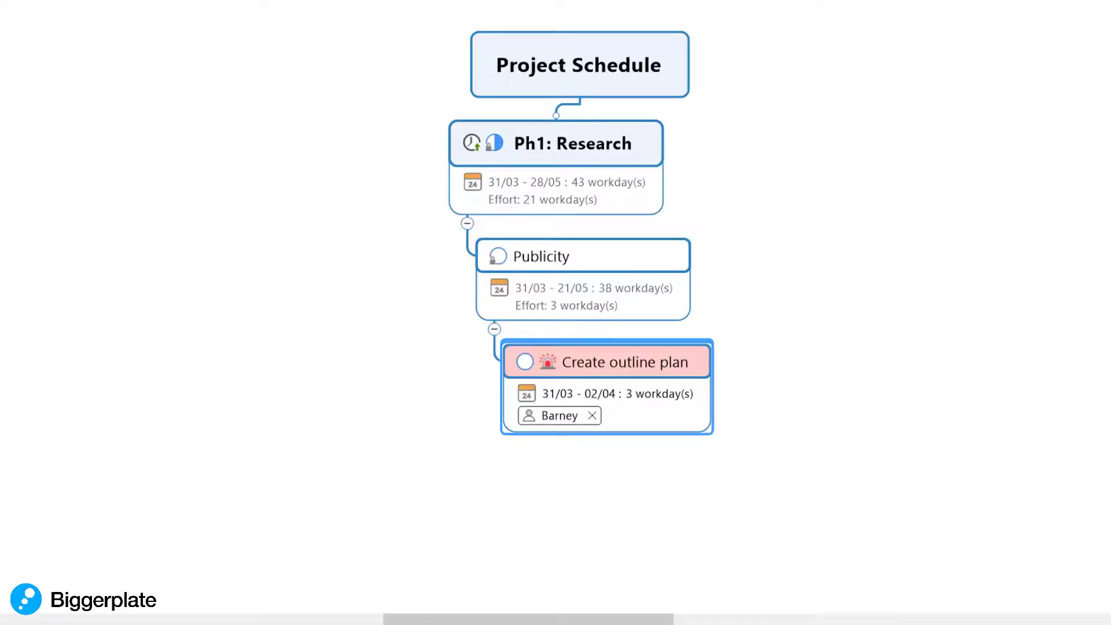
- Remove the active filter and collapse the map to its five phase topics
key("ctrl+shift+a")
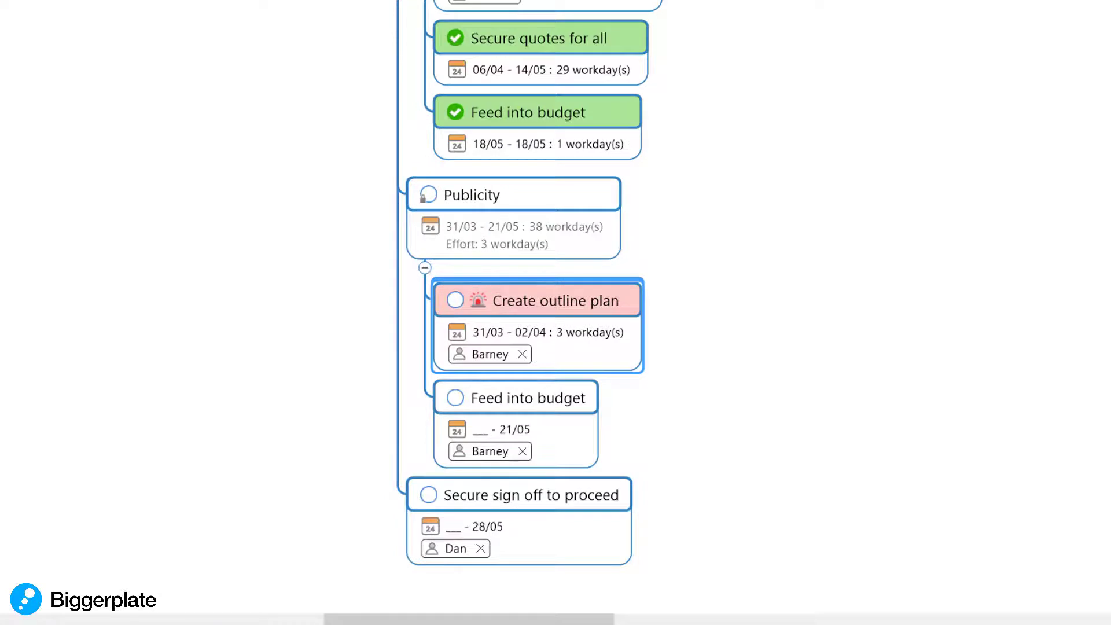
right_click(889, 399)
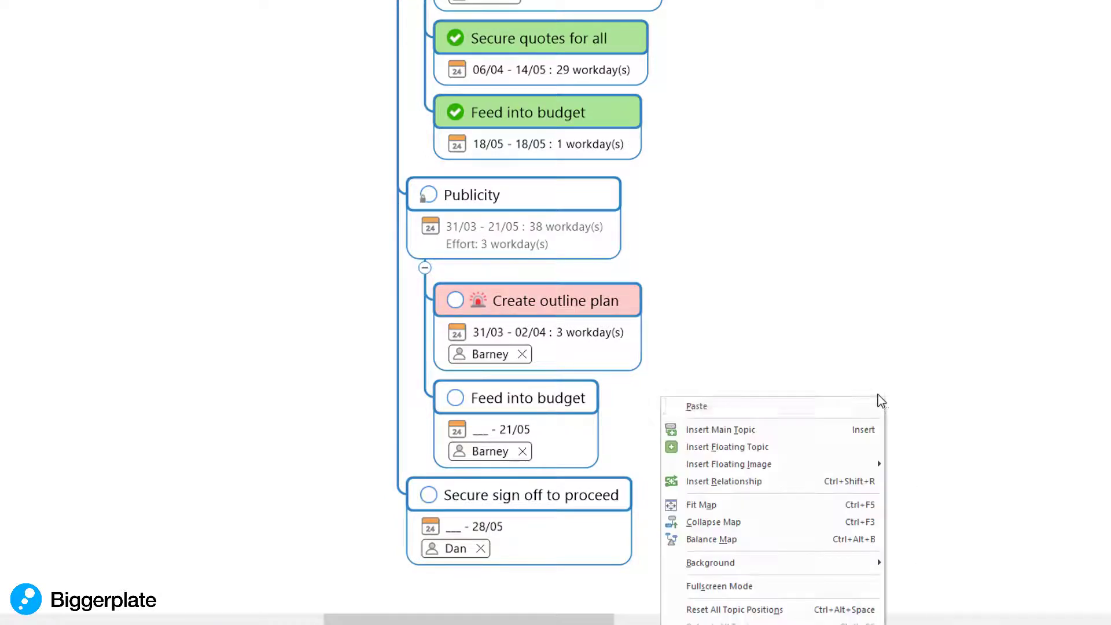
left_click(769, 523)
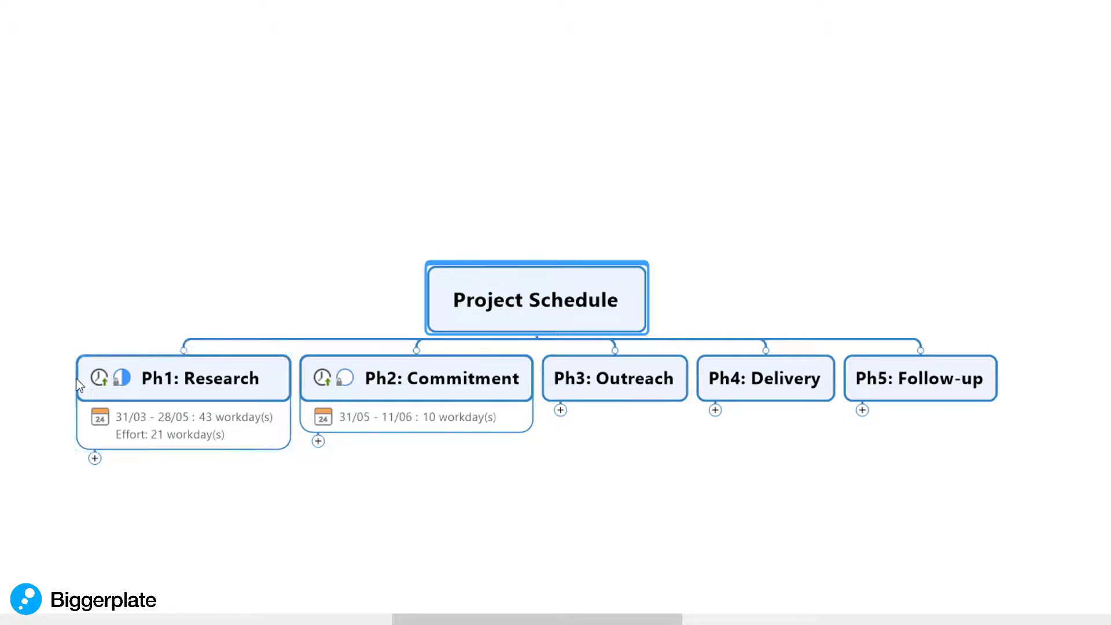
- Expand Ph1 and Ph2 one level, plus Allocate resources to show its tasks
left_click_drag(37, 376, 491, 451)
key("ctrl+d")
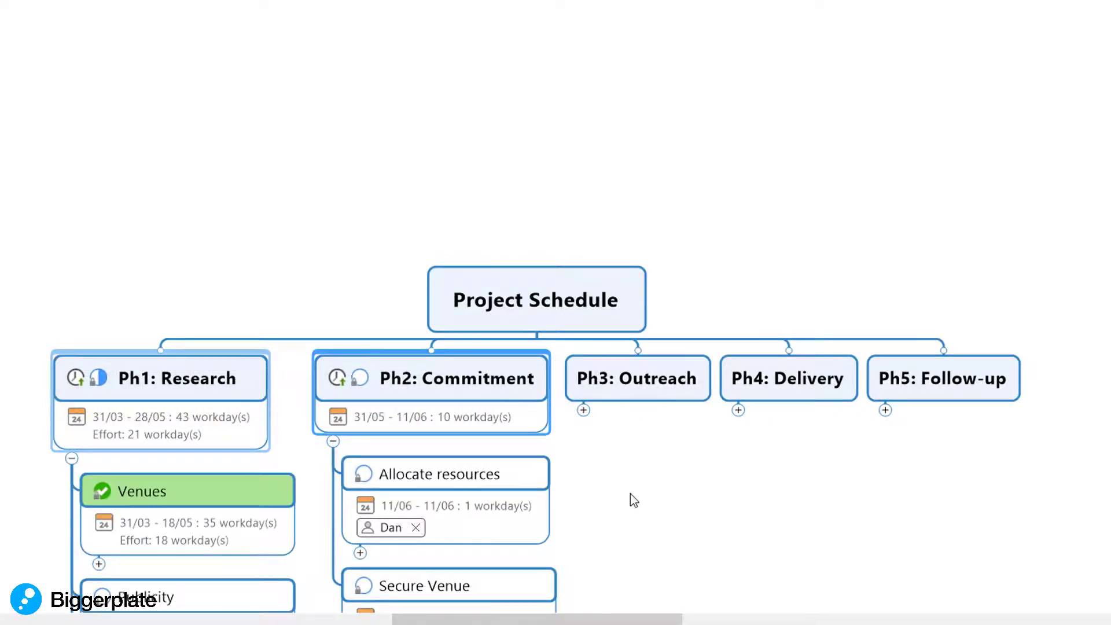
scroll(631, 499, "down", 2)
left_click_drag(635, 515, 613, 385)
left_click(399, 418)
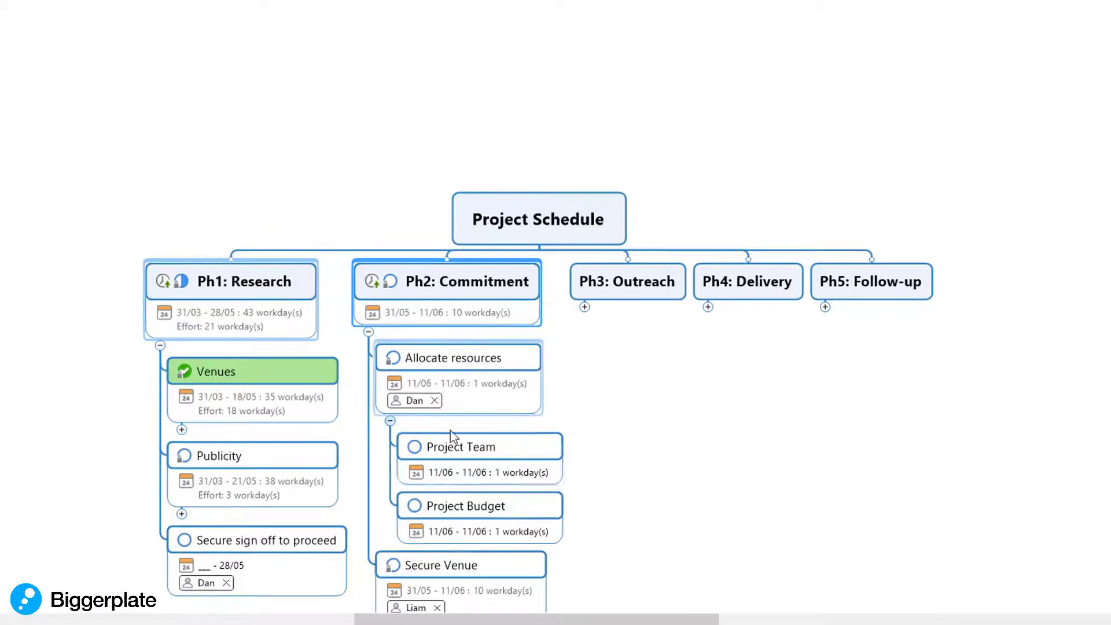
left_click_drag(678, 448, 670, 392)
- Mark Project Team as done and start progress on Project Budget
left_click(408, 386)
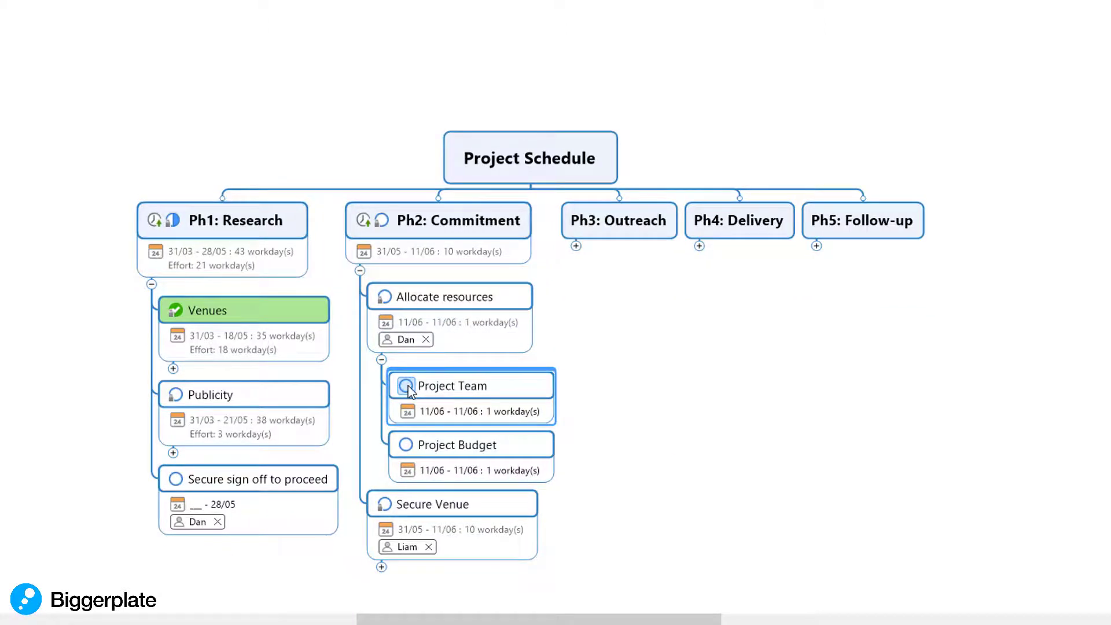
left_click(407, 386)
left_click(407, 386)
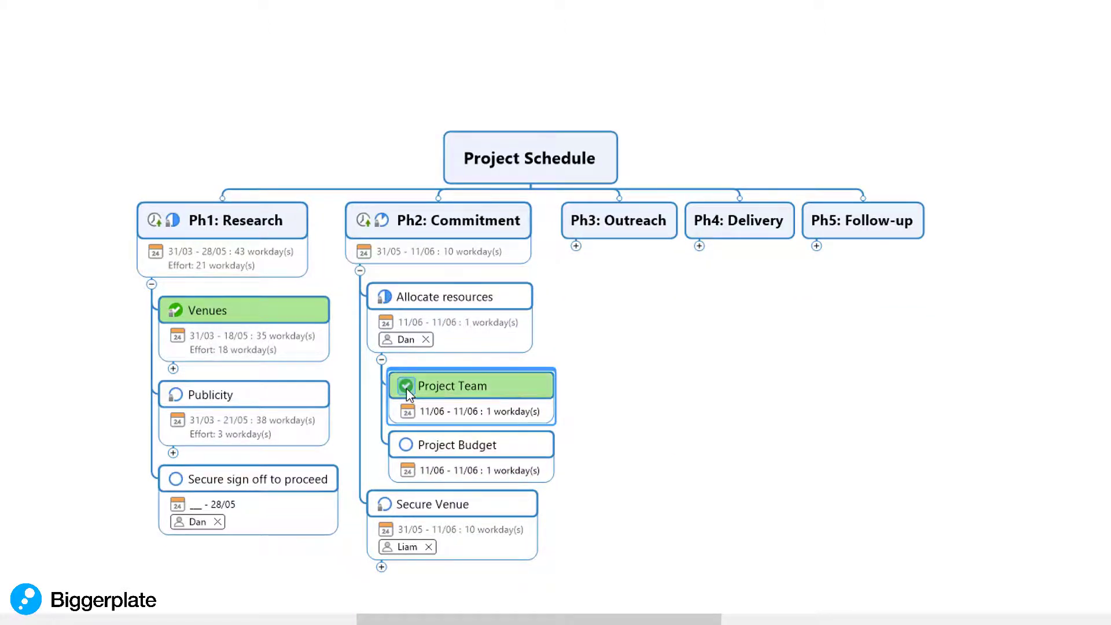
left_click(406, 445)
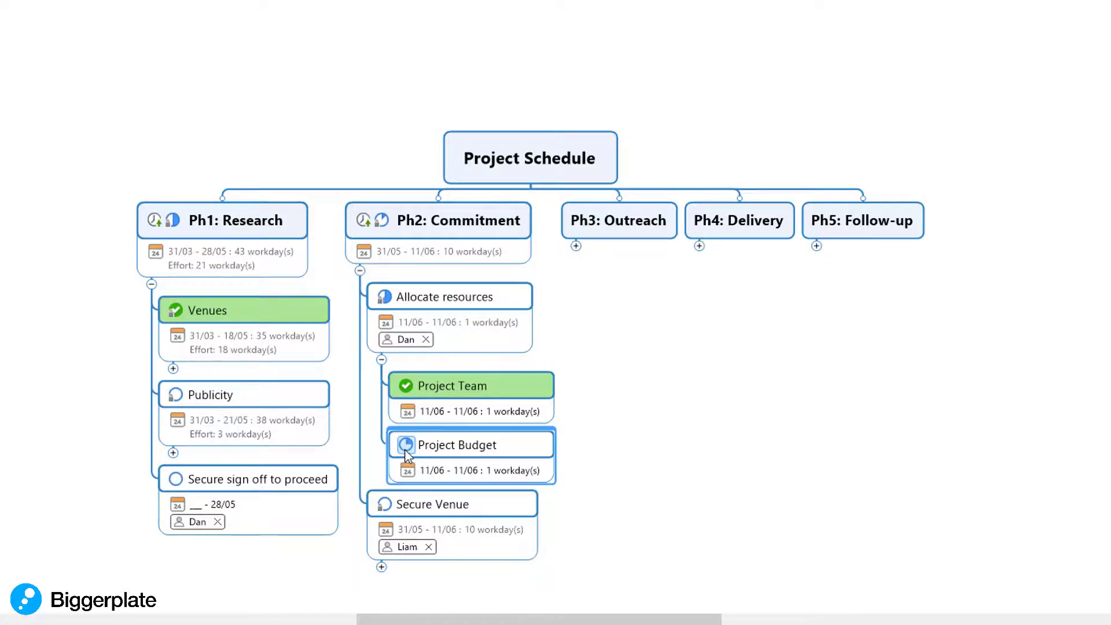